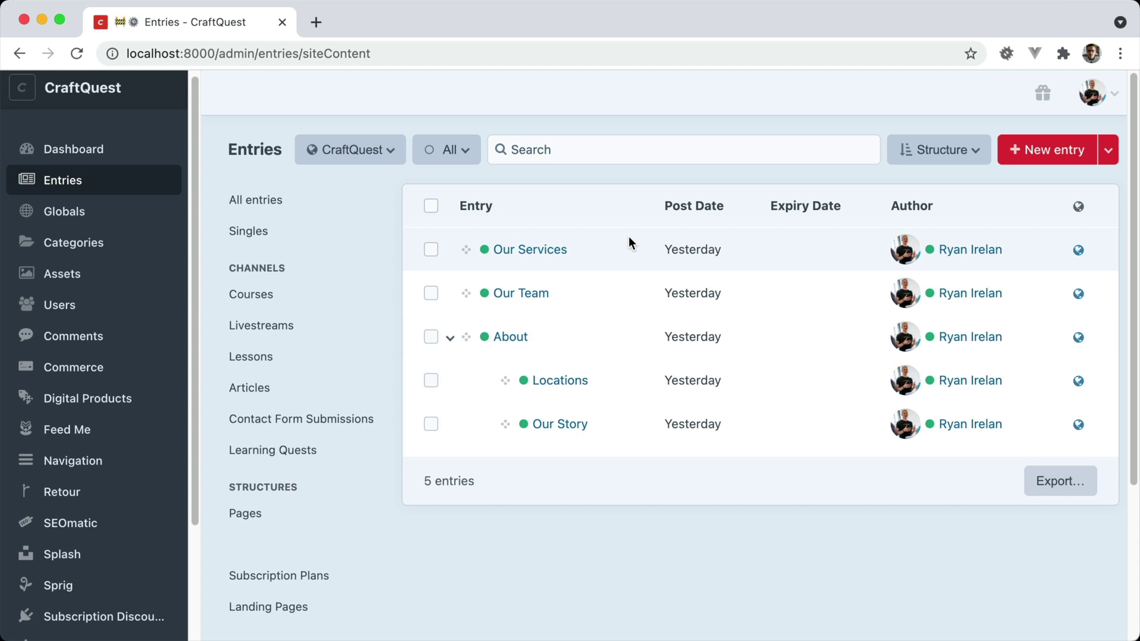
- Switch to the navbar.twig template code showing the logged-in Dashboard link
{"action": "type", "text": "{% if currentUser %}     <a href=\"/dashboard\"        class=\"{% if craft.app.request.getSegment(1) == 'dashboard' %}tw-bg-gray-700 tw-text-white{% else %}tw-text-gray-300 hover:tw-bg-gray-700 hover:tw-text-white{% endif %} tw-px-3 tw-py-2 tw-rounded-md tw-text-sm tw-font-medium\">Dashboard</a> {% endif %}"}
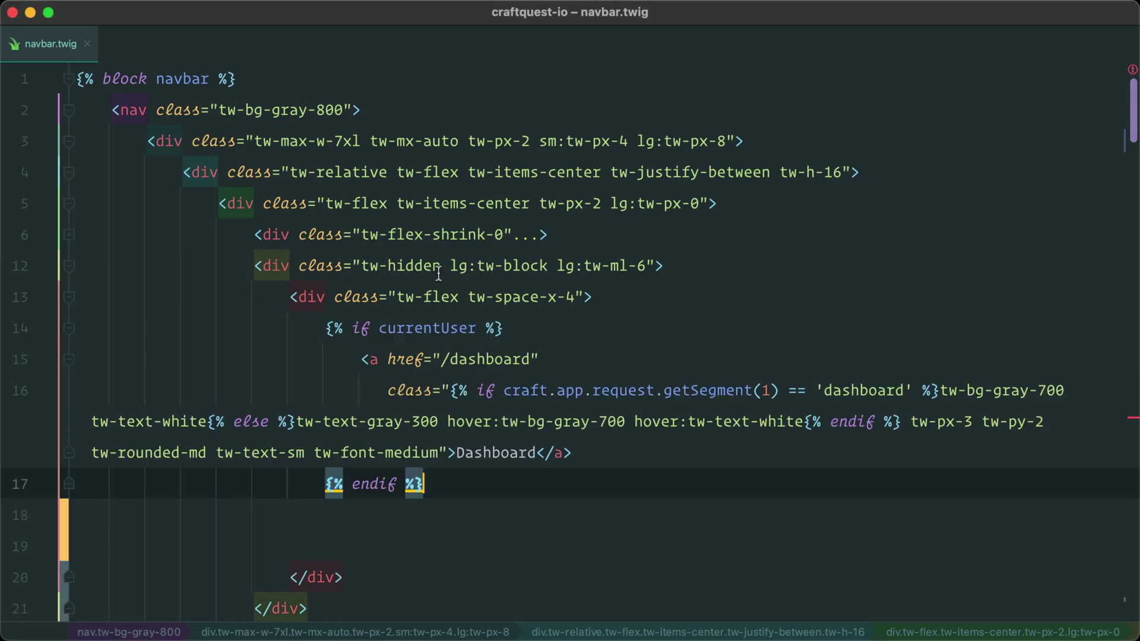
- Add {% set pages = craft.entries.section('siteContent').all() %} on a new line after the endif
{"action": "key", "text": "Return"}
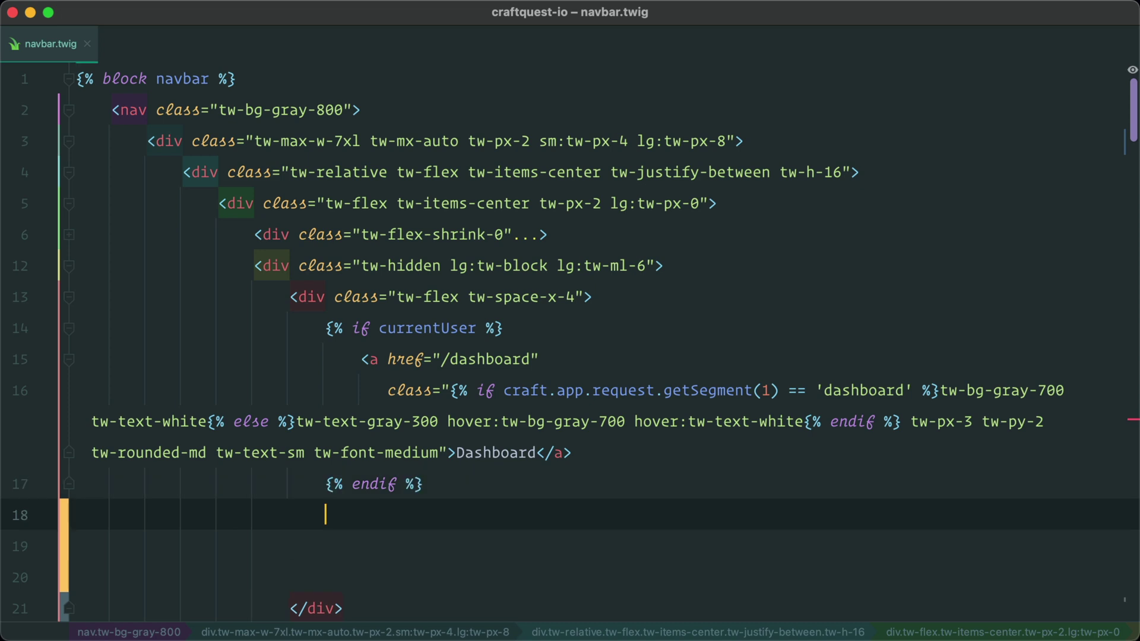
{"action": "key", "text": "BackSpace"}
{"action": "key", "text": "Tab"}
{"action": "type", "text": "{% "}
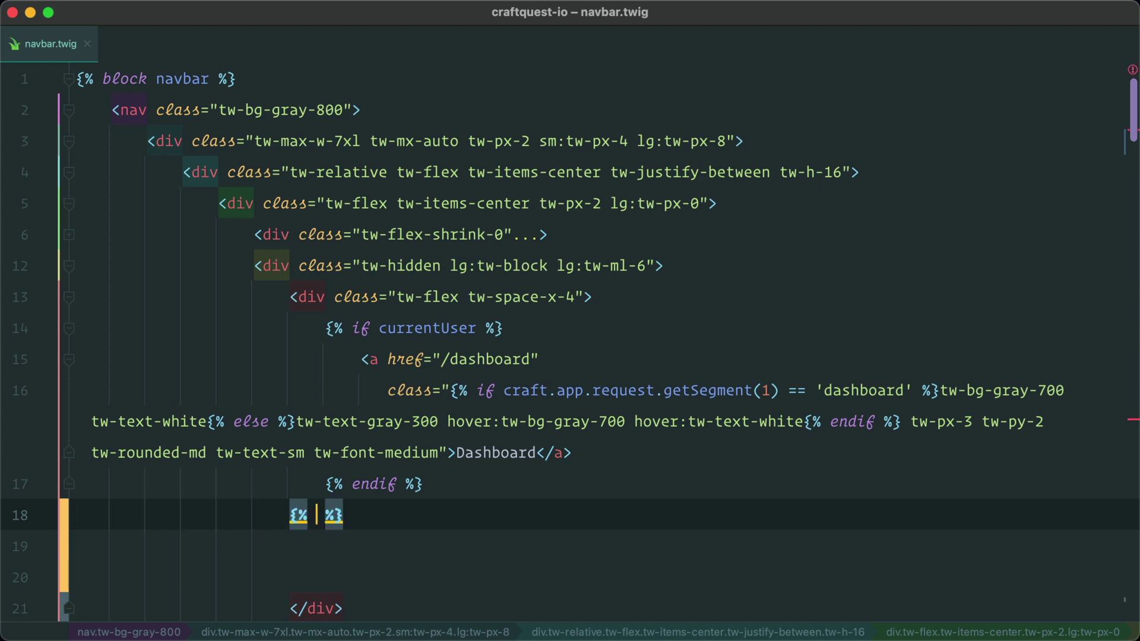
{"action": "type", "text": "set pages "}
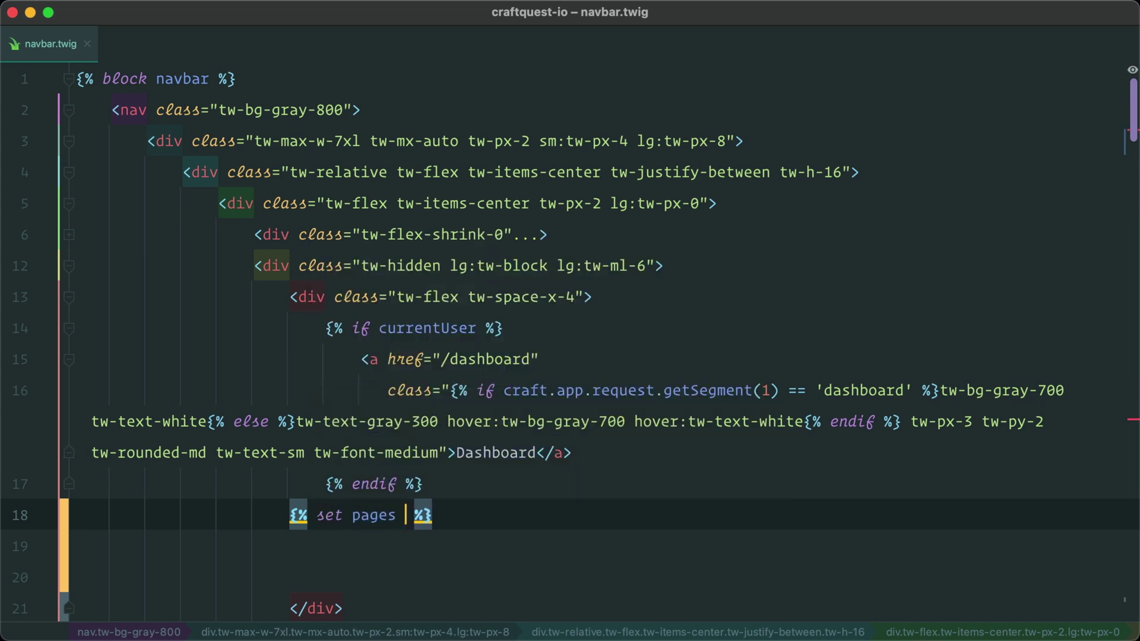
{"action": "type", "text": "= craft.e"}
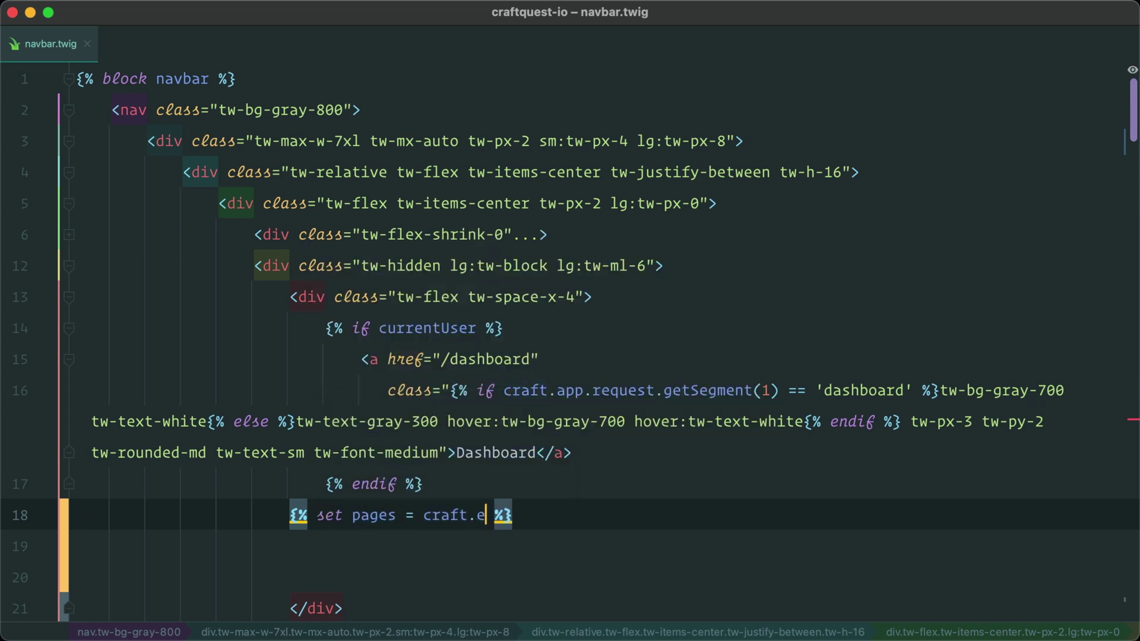
{"action": "type", "text": "ntries.section"}
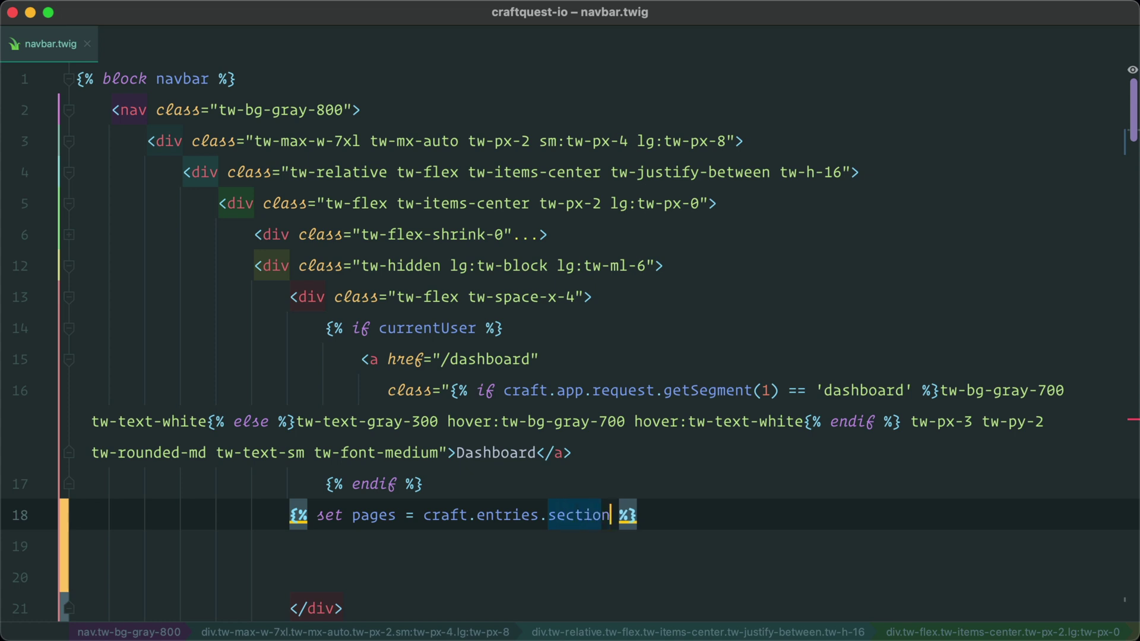
{"action": "type", "text": "('siteC"}
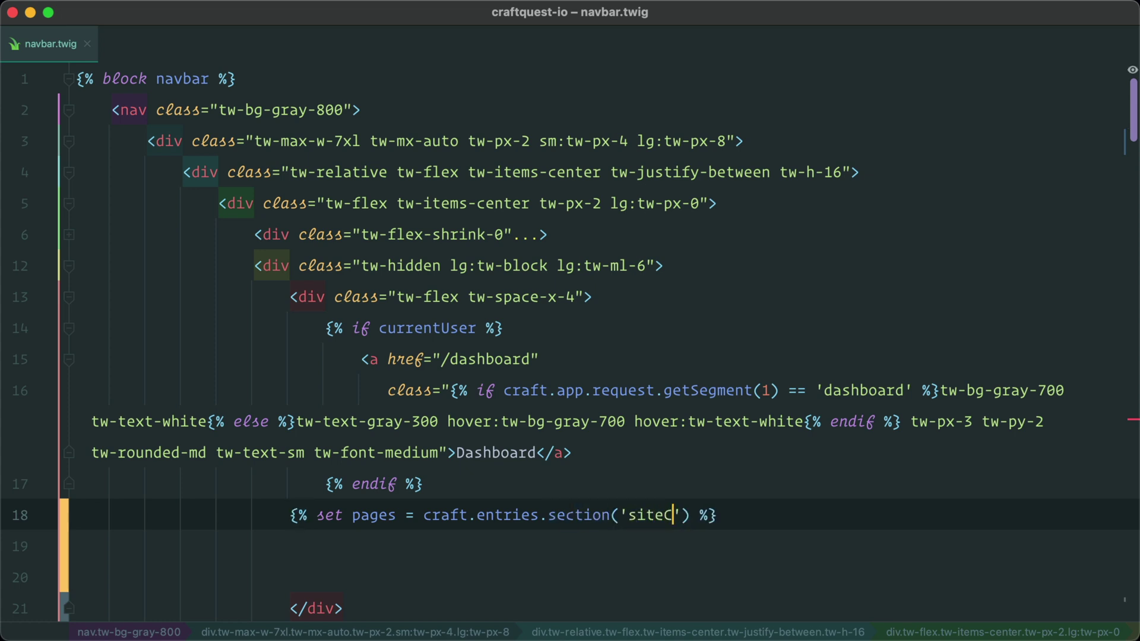
{"action": "type", "text": "ontent"}
{"action": "key", "text": "Right"}
{"action": "key", "text": "Right"}
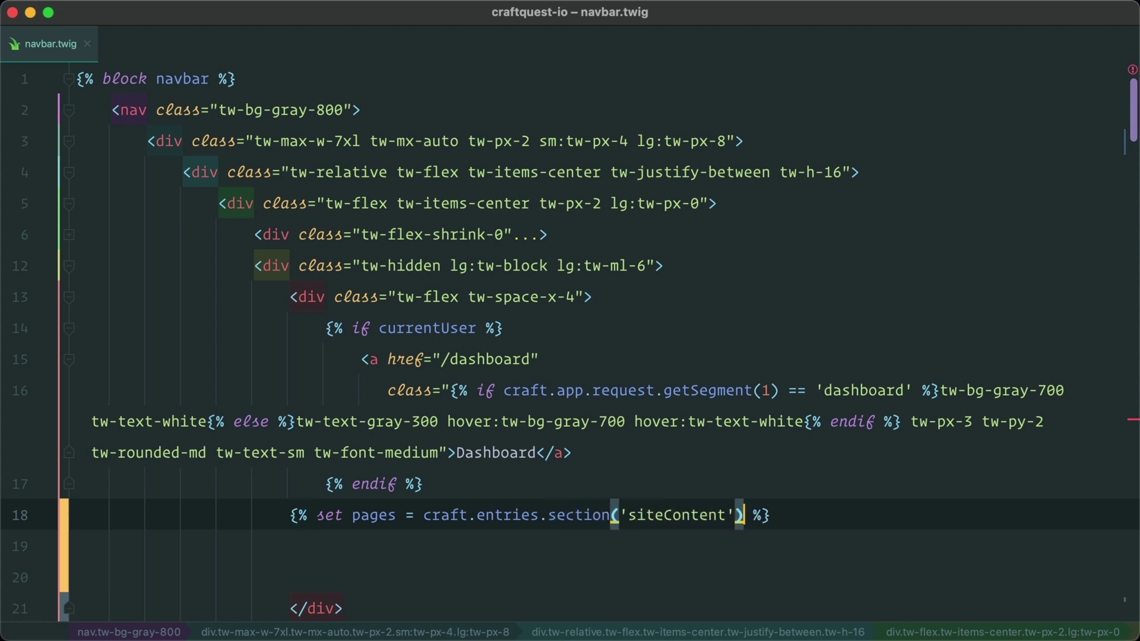
{"action": "type", "text": ".all()"}
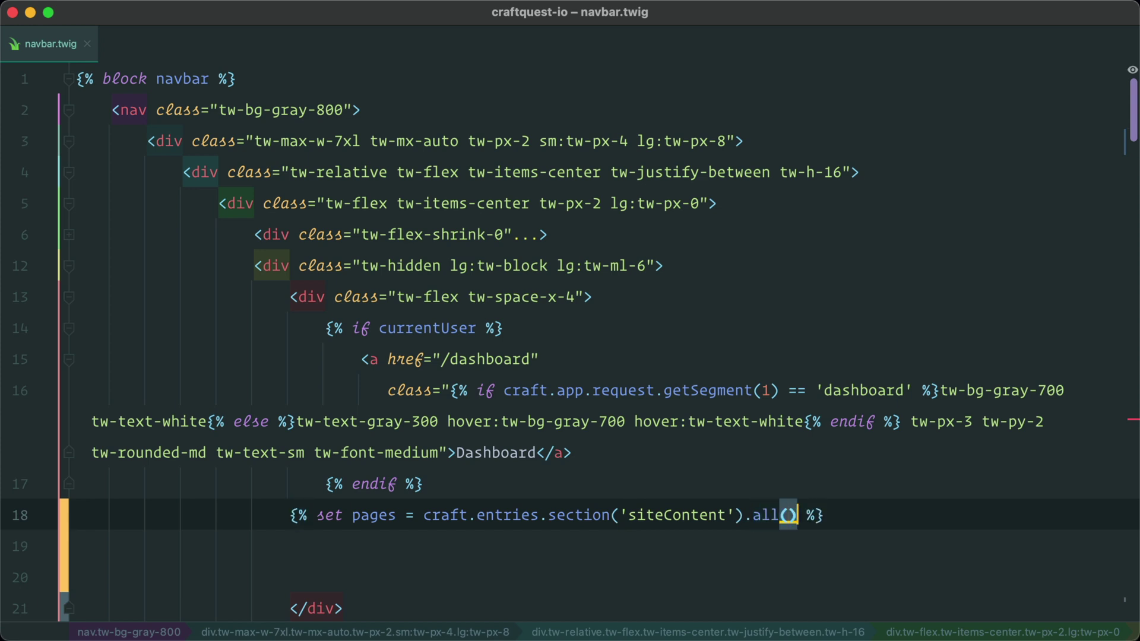
{"action": "key", "text": "End"}
{"action": "key", "text": "Return"}
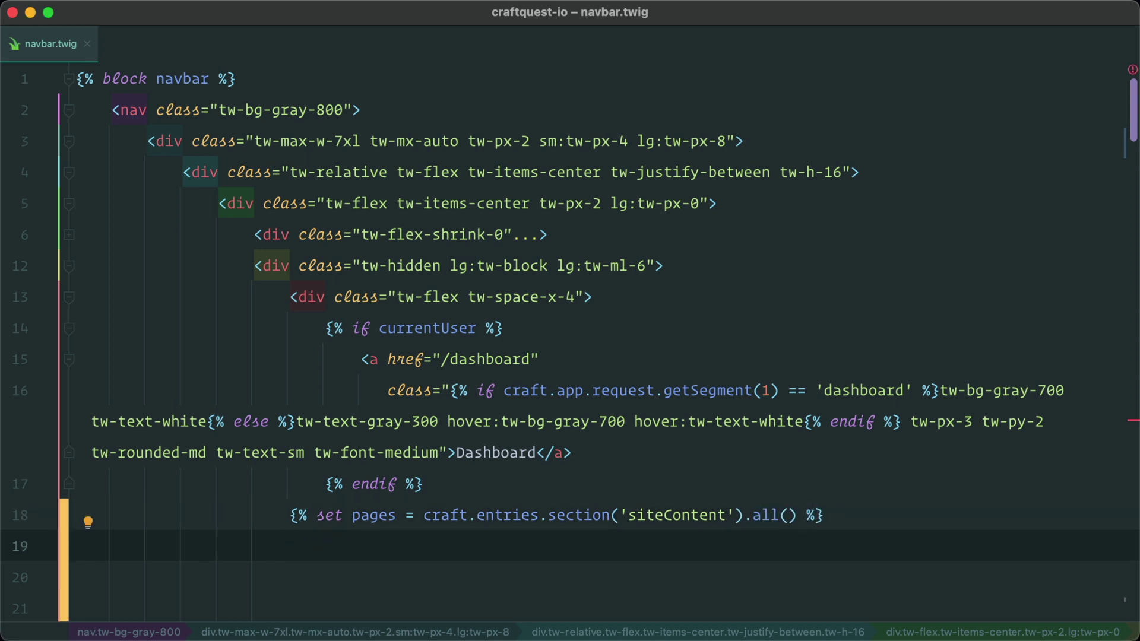
{"action": "type", "text": "{% for page "}
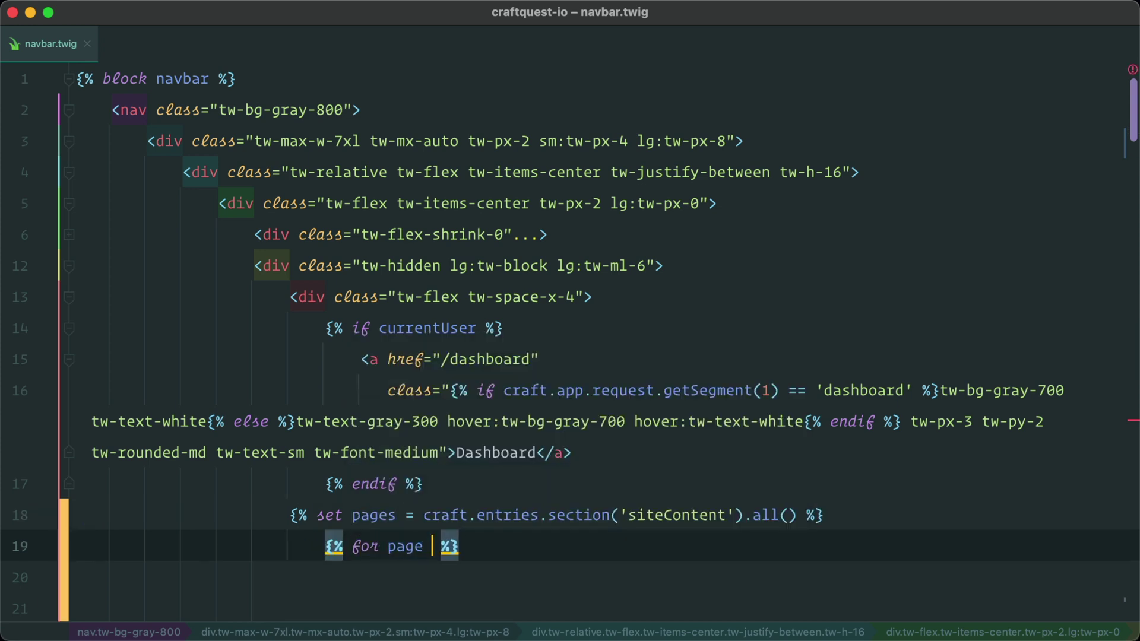
{"action": "type", "text": "in pages"}
- Add a {% for page in pages %} loop containing an {% if page.children | length %} check
{"action": "key", "text": "End"}
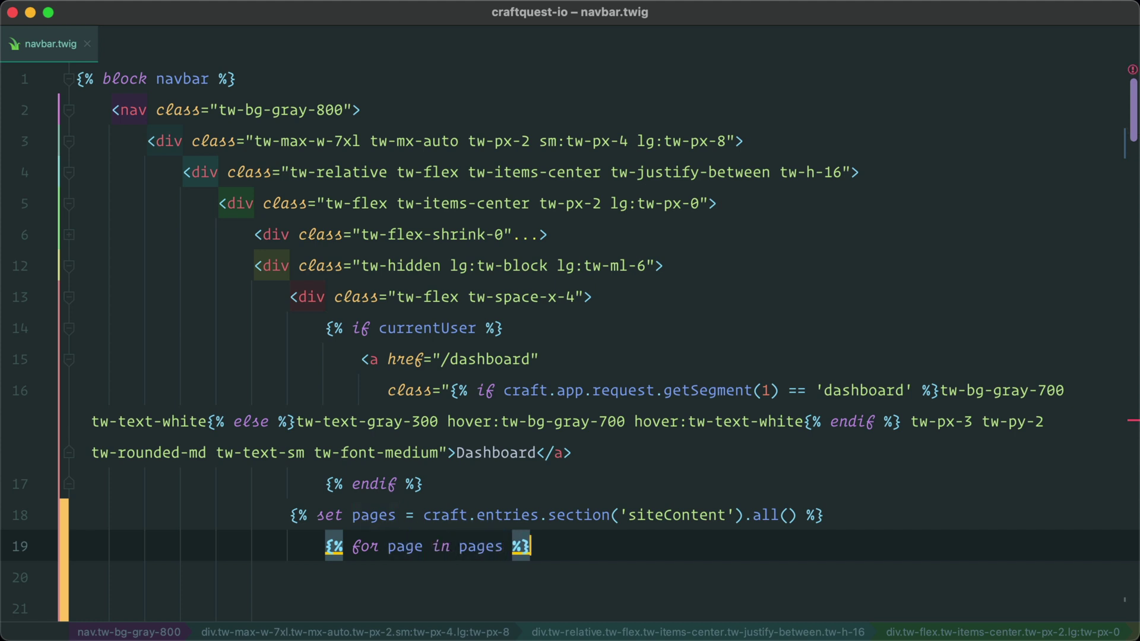
{"action": "key", "text": "Return"}
{"action": "key", "text": "Return"}
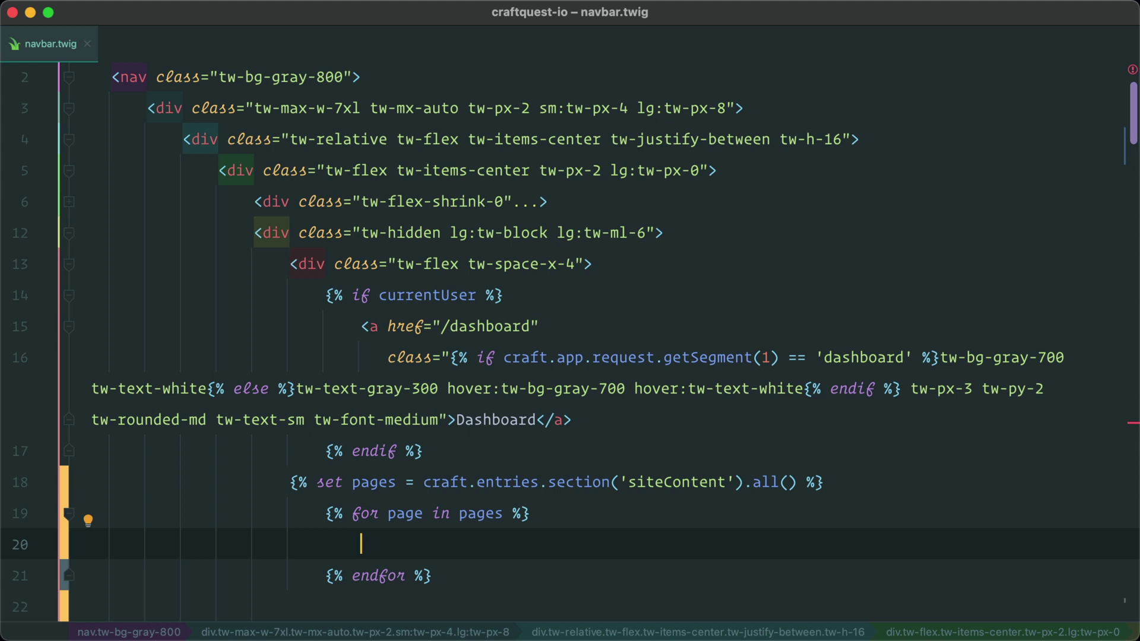
{"action": "type", "text": "{% "}
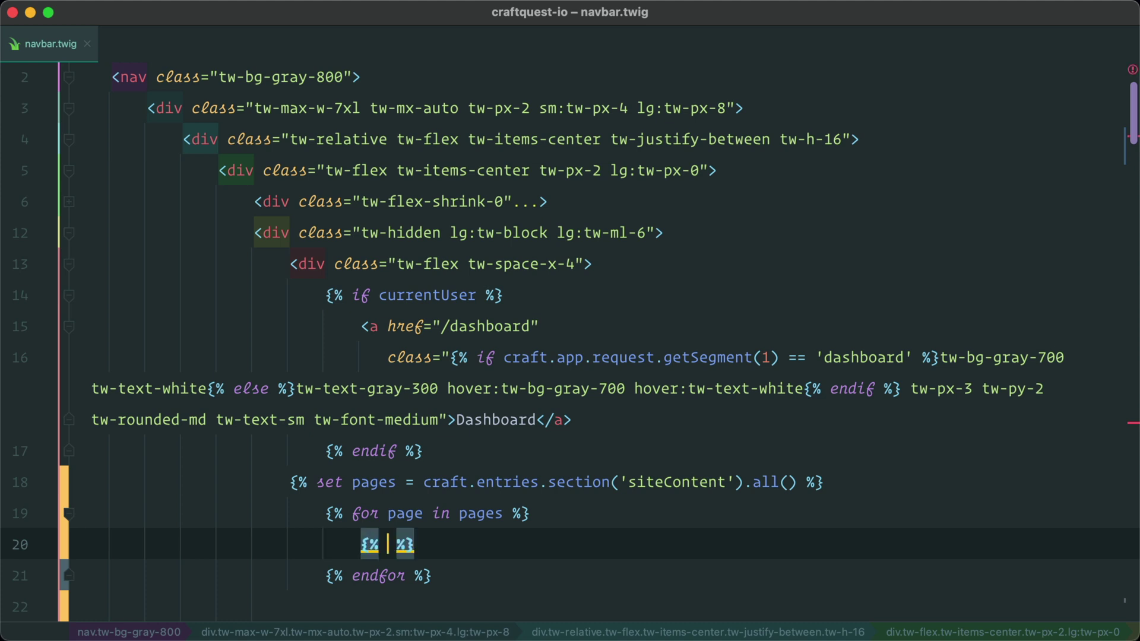
{"action": "type", "text": "if pag"}
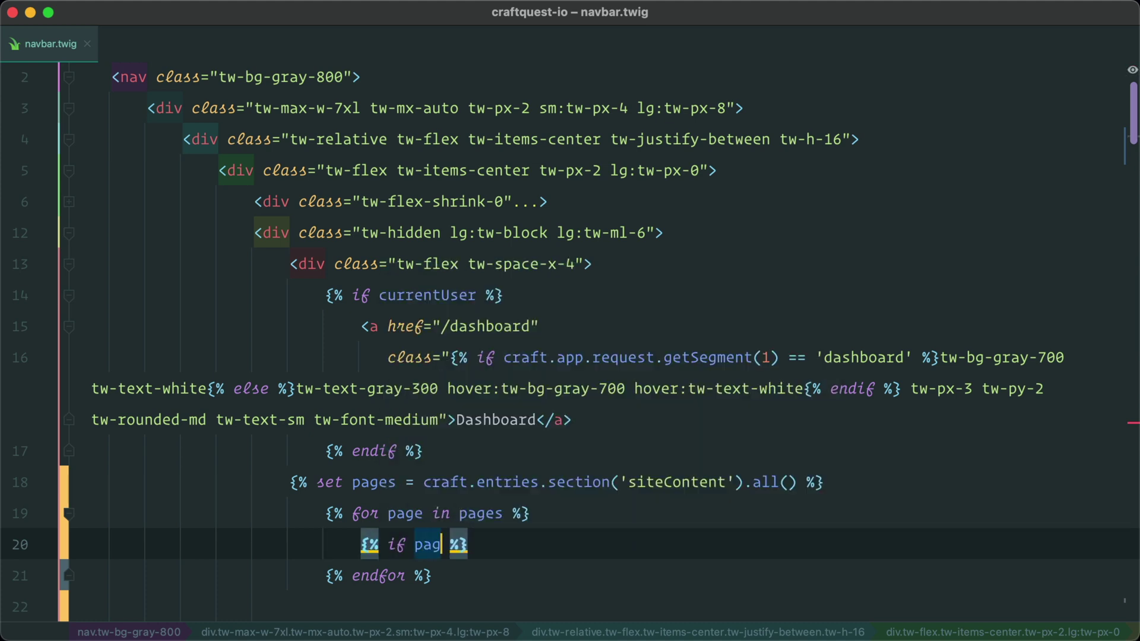
{"action": "type", "text": "e.children"}
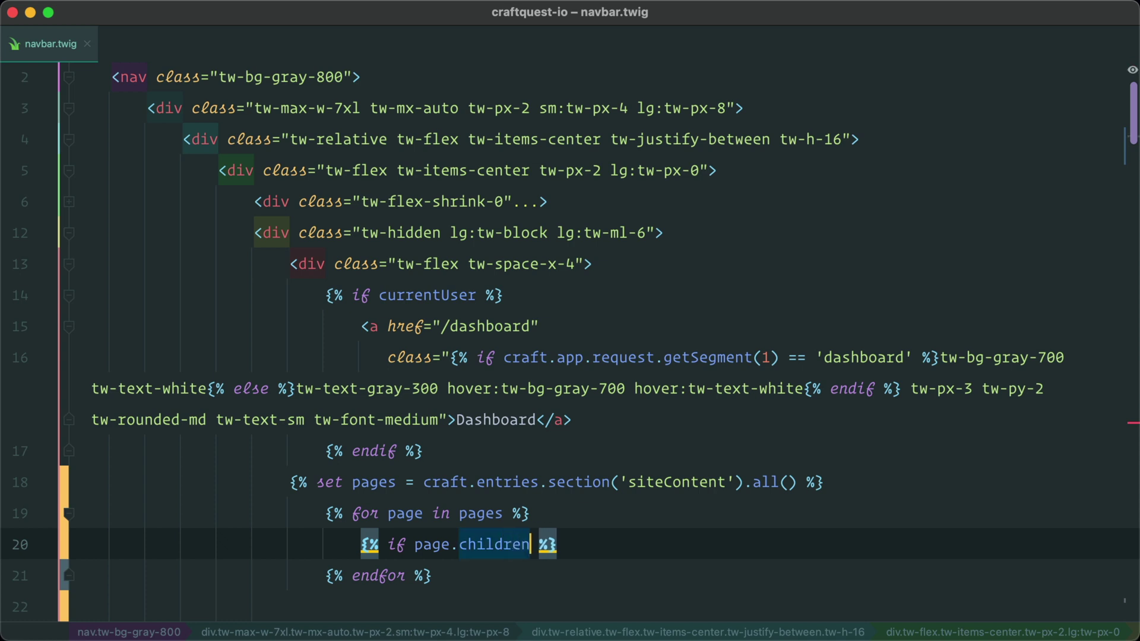
{"action": "type", "text": " | length"}
{"action": "key", "text": "shift+Return"}
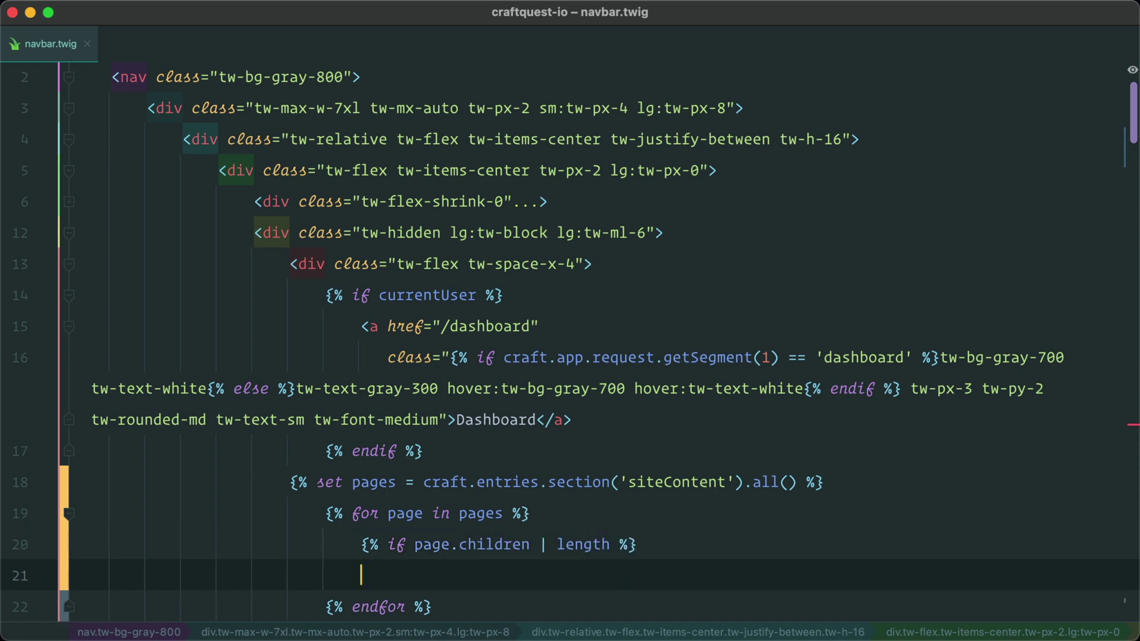
{"action": "key", "text": "Tab"}
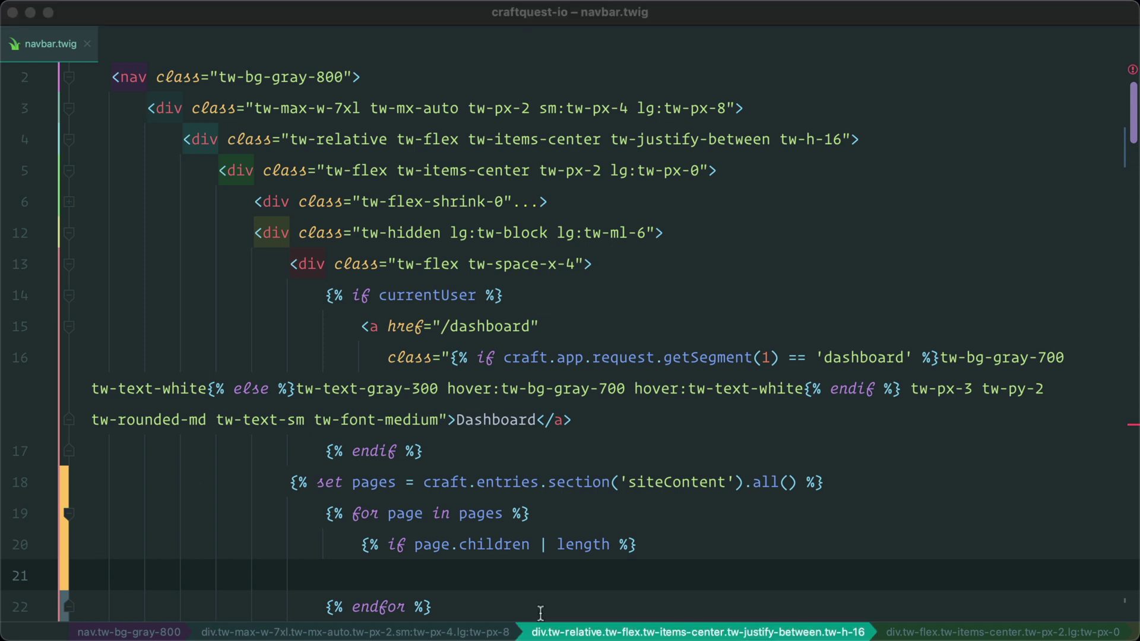
- Paste the dropdown markup for parent pages onto empty line 21 and expand it
{"action": "left_click", "coordinate": [420, 571]}
{"action": "key", "text": "shift+Home"}
{"action": "key", "text": "BackSpace"}
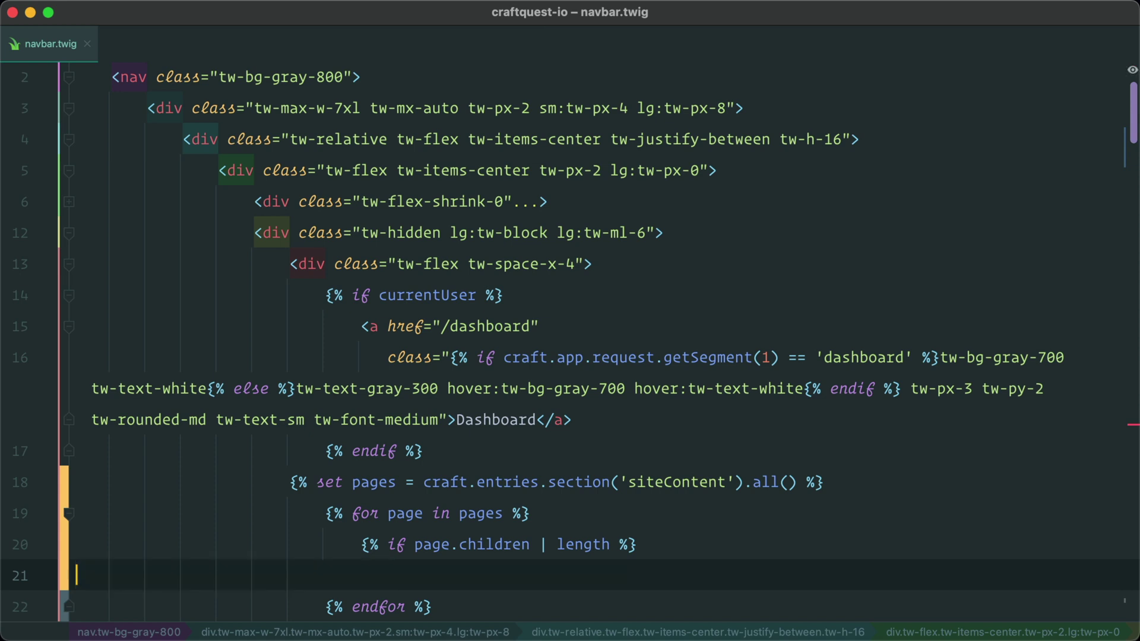
{"action": "key", "text": "super+v"}
{"action": "scroll", "coordinate": [788, 450], "scroll_direction": "up", "scroll_amount": 10}
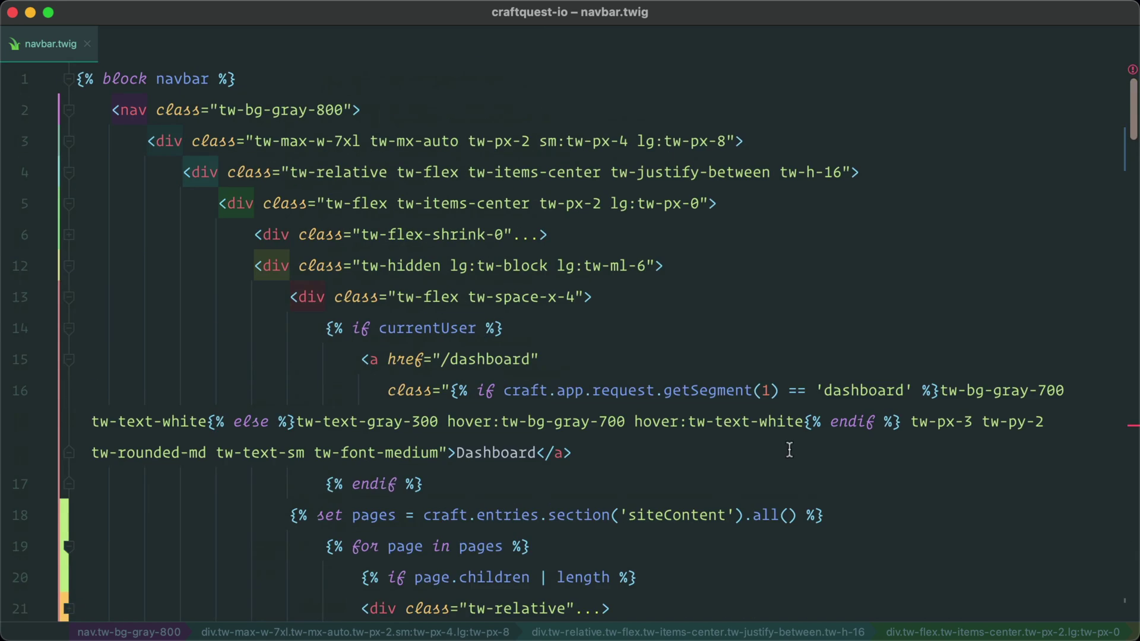
{"action": "scroll", "coordinate": [787, 450], "scroll_direction": "down", "scroll_amount": 10}
{"action": "scroll", "coordinate": [780, 458], "scroll_direction": "down", "scroll_amount": 2}
{"action": "scroll", "coordinate": [778, 466], "scroll_direction": "up", "scroll_amount": 3}
{"action": "scroll", "coordinate": [628, 432], "scroll_direction": "up", "scroll_amount": 2}
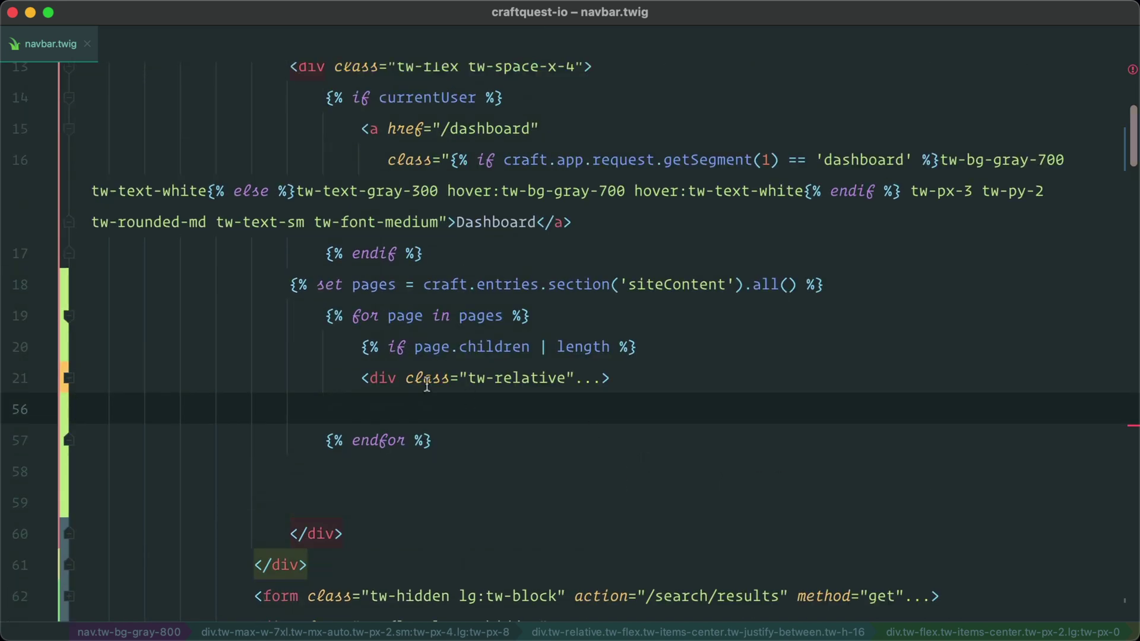
{"action": "left_click", "coordinate": [69, 378]}
{"action": "scroll", "coordinate": [178, 383], "scroll_direction": "down", "scroll_amount": 2}
{"action": "scroll", "coordinate": [473, 193], "scroll_direction": "down", "scroll_amount": 2}
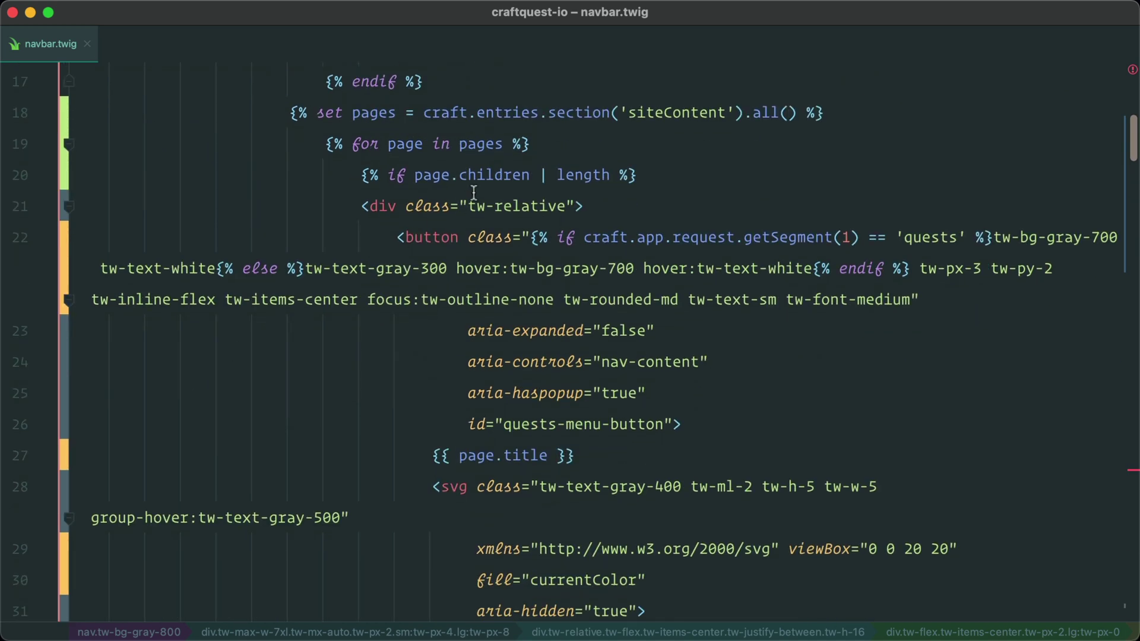
- Replace the hardcoded 'quests' in the button's active-state check with page.slug
{"action": "double_click", "coordinate": [495, 175]}
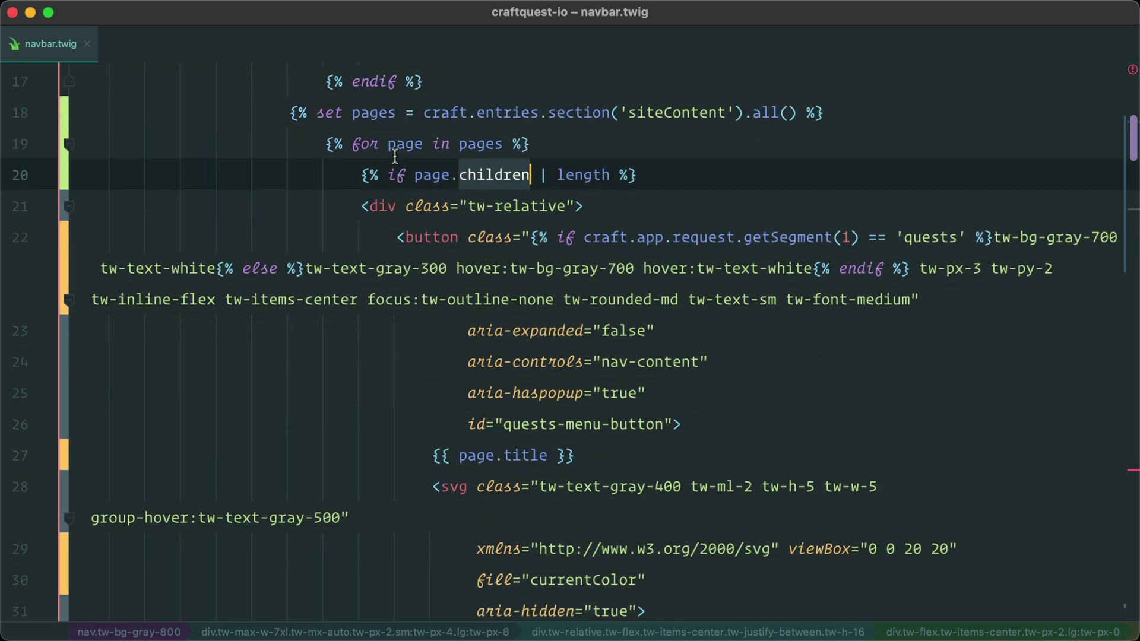
{"action": "double_click", "coordinate": [588, 175]}
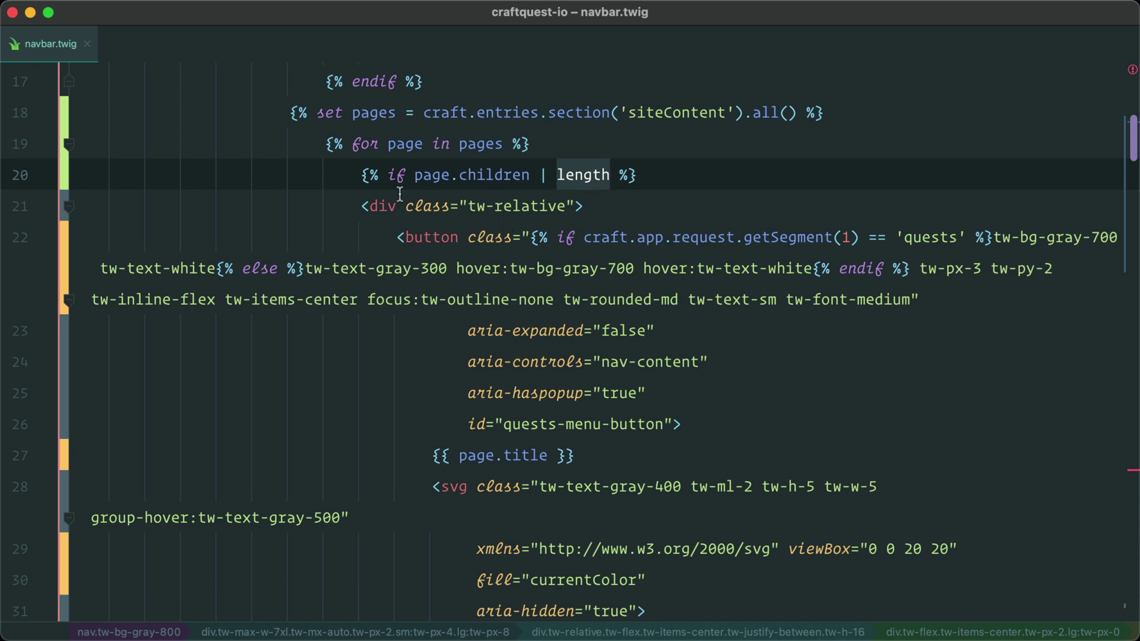
{"action": "double_click", "coordinate": [493, 174]}
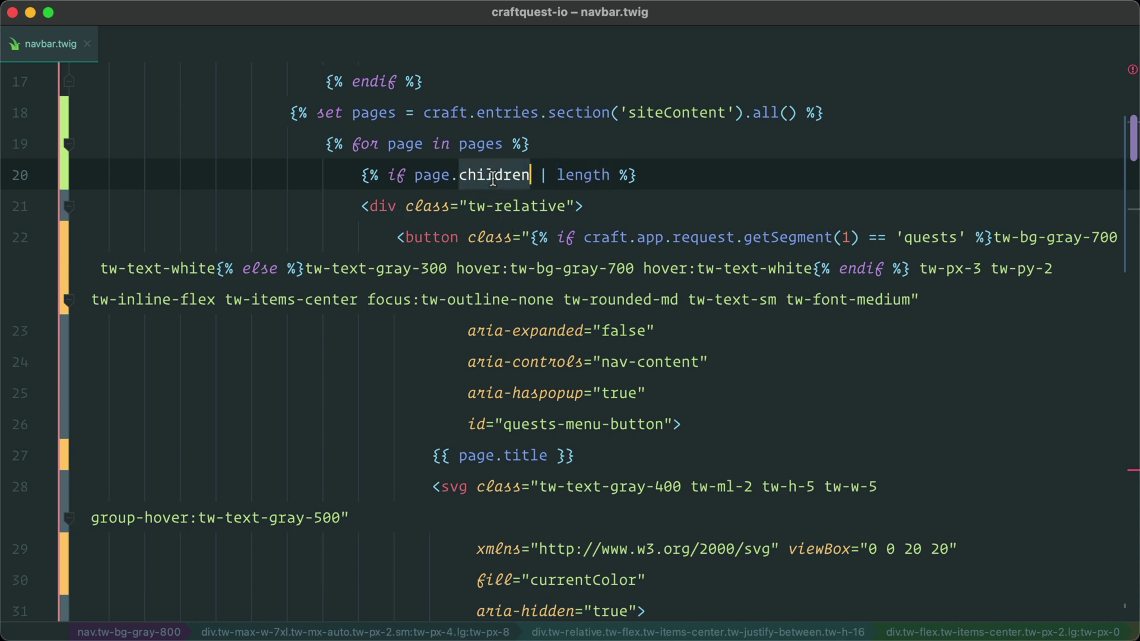
{"action": "left_click", "coordinate": [400, 238]}
{"action": "left_click", "coordinate": [859, 237]}
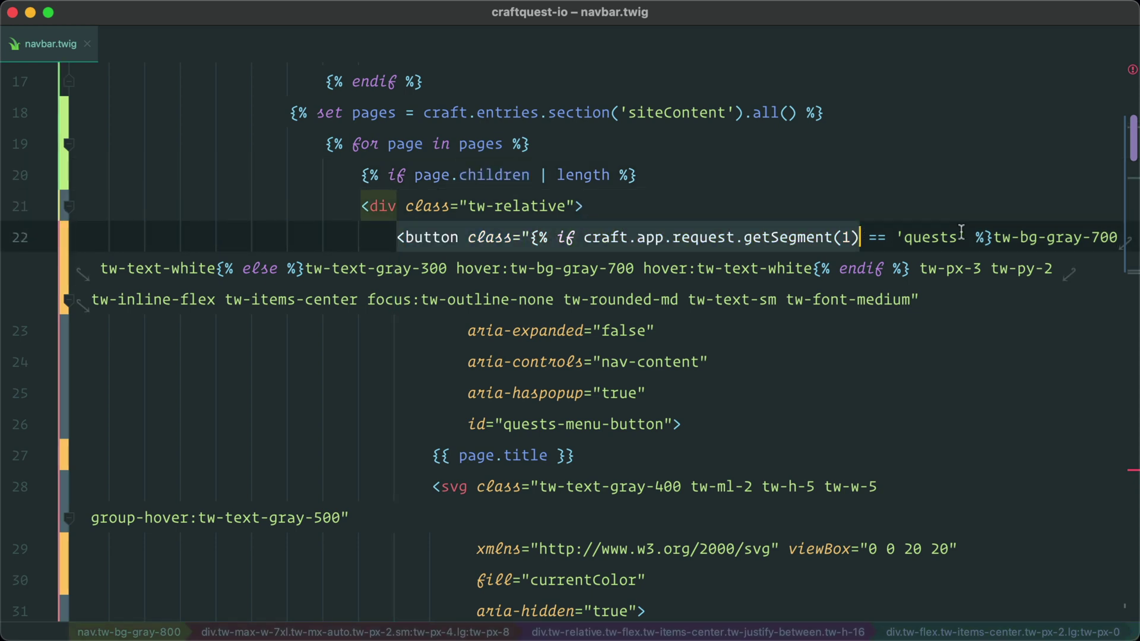
{"action": "double_click", "coordinate": [930, 237]}
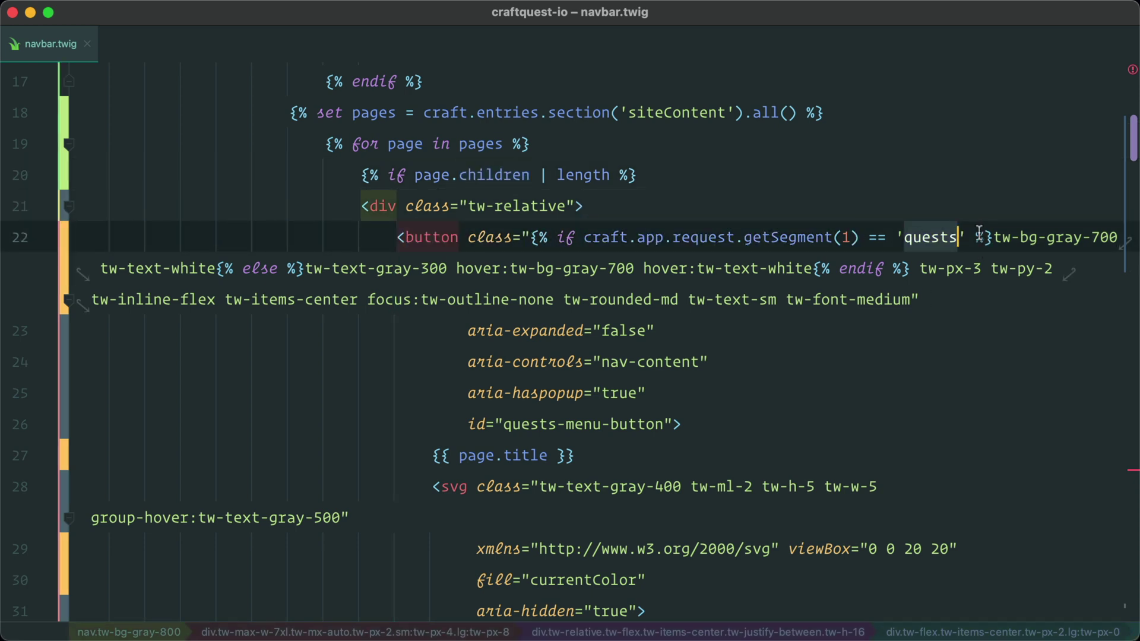
{"action": "left_click", "coordinate": [895, 237]}
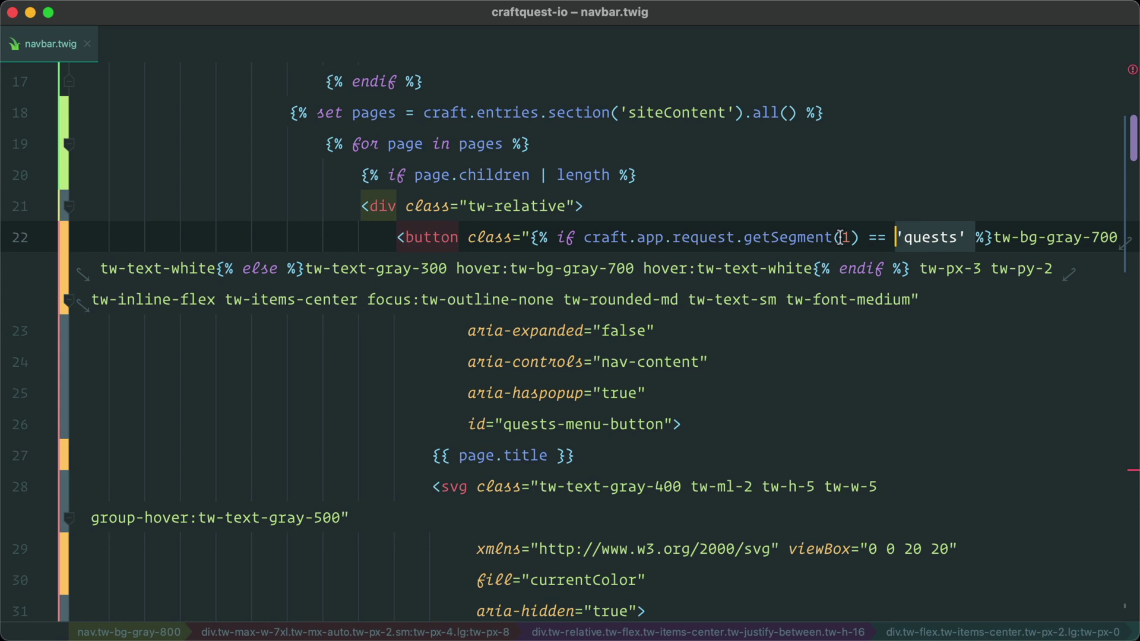
{"action": "key", "text": "Delete"}
{"action": "key", "text": "Delete"}
{"action": "key", "text": "Delete"}
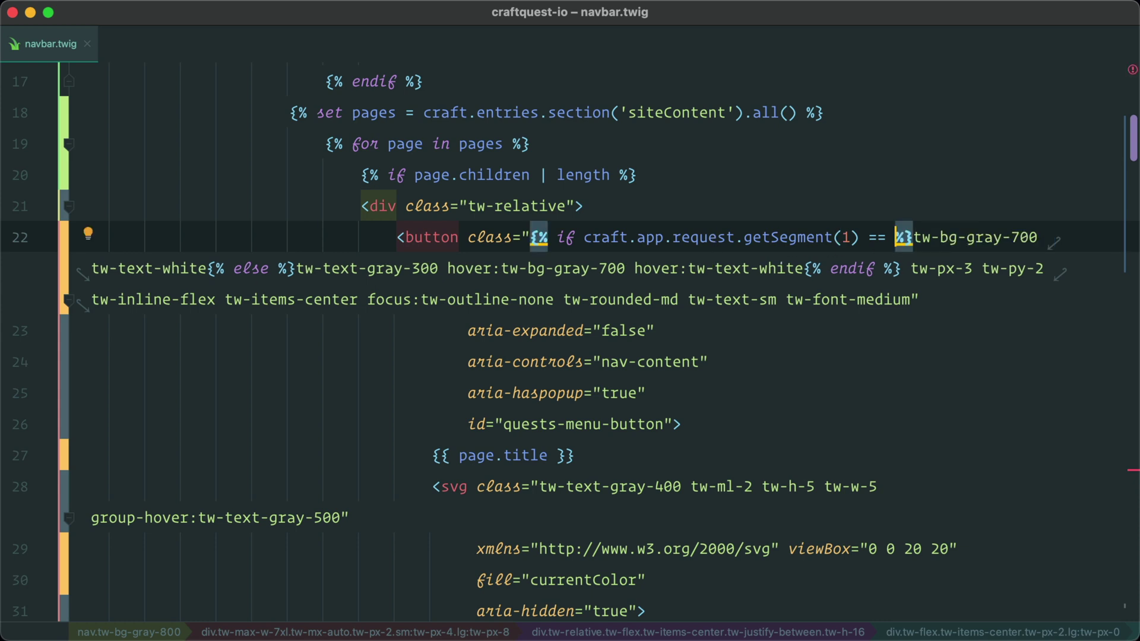
{"action": "type", "text": "page."}
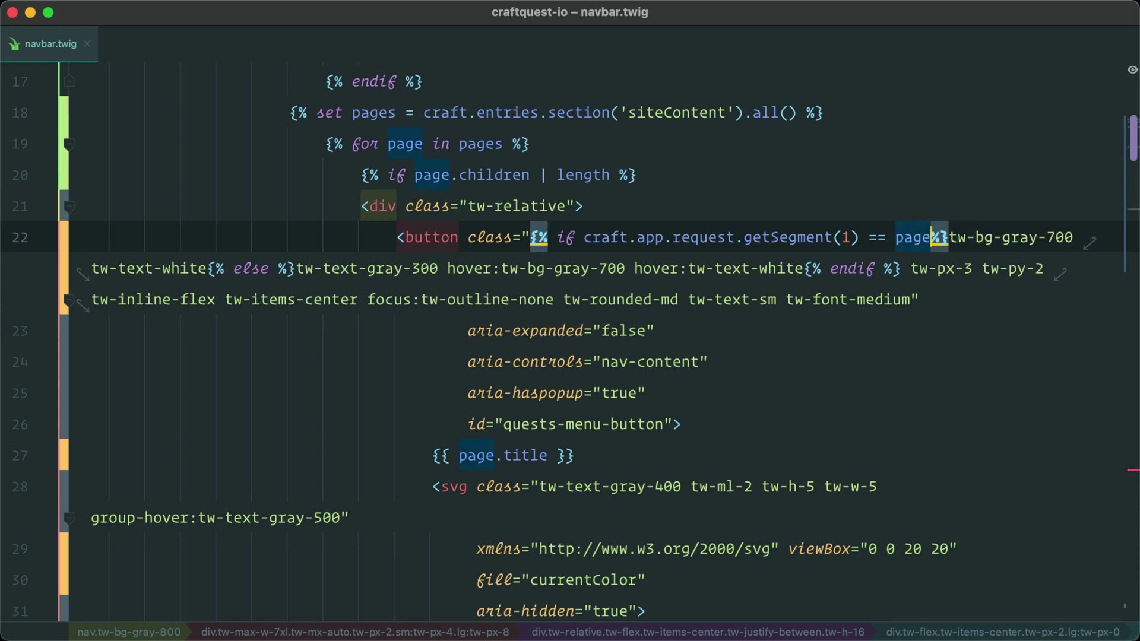
{"action": "type", "text": "slug"}
{"action": "scroll", "coordinate": [633, 314], "scroll_direction": "down", "scroll_amount": 1}
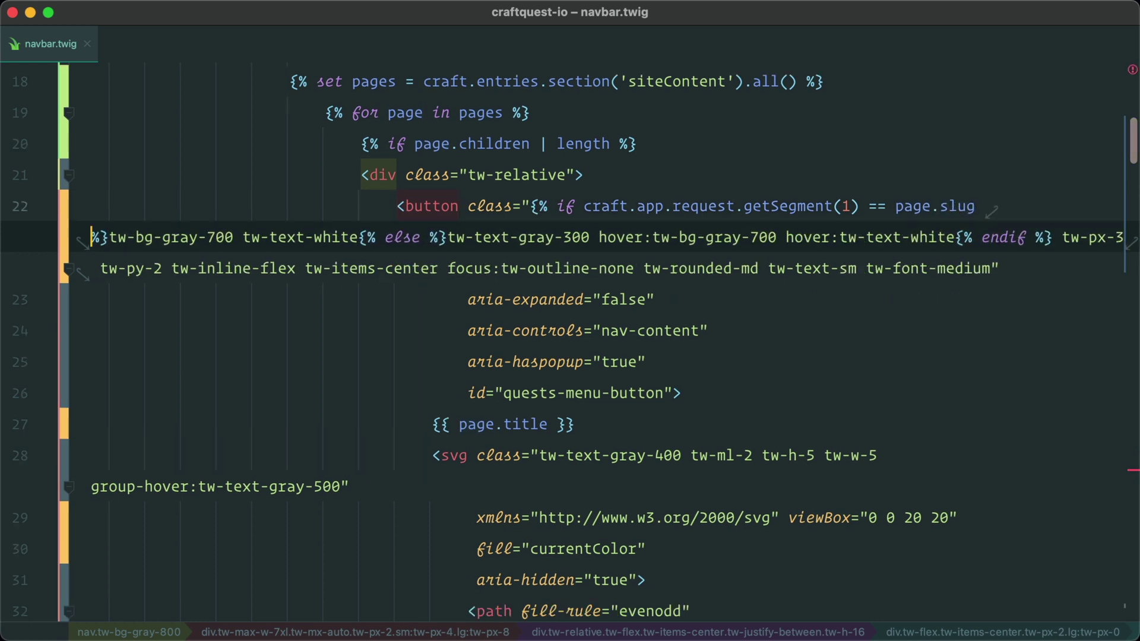
{"action": "scroll", "coordinate": [629, 328], "scroll_direction": "down", "scroll_amount": 3}
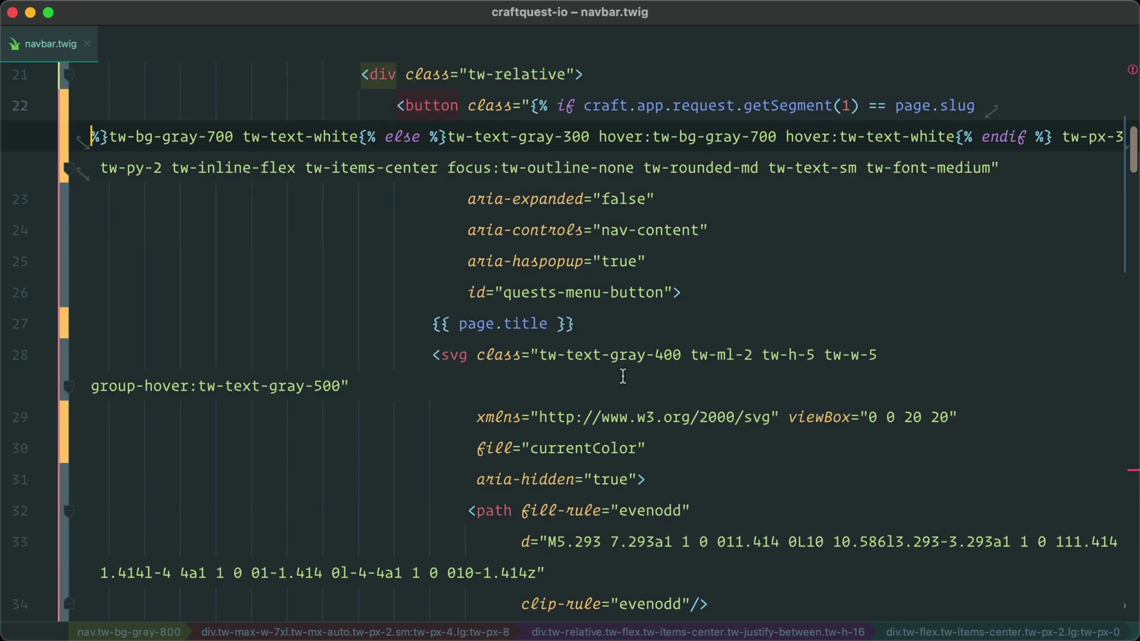
{"action": "left_click", "coordinate": [597, 327]}
{"action": "key", "text": "Home"}
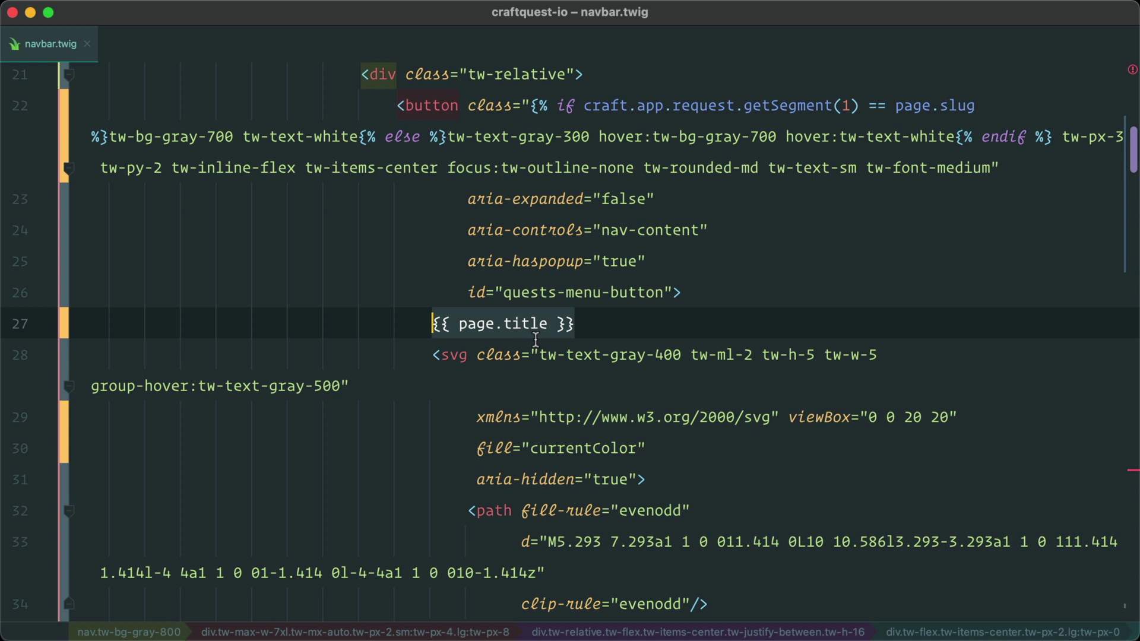
{"action": "scroll", "coordinate": [535, 341], "scroll_direction": "down", "scroll_amount": 5}
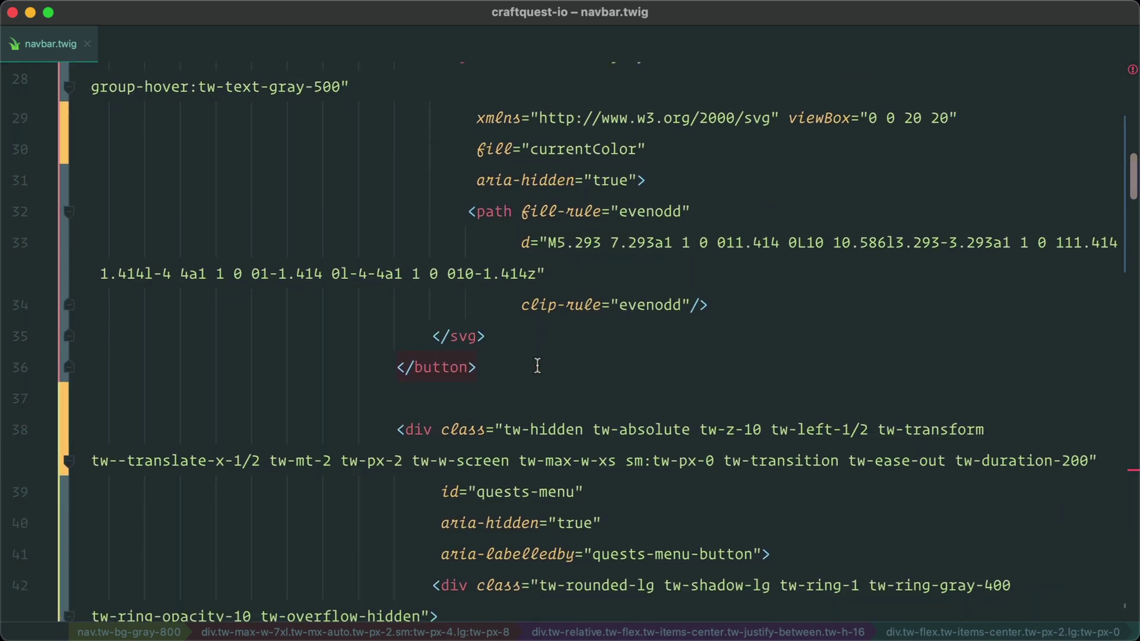
{"action": "scroll", "coordinate": [570, 339], "scroll_direction": "down", "scroll_amount": 5}
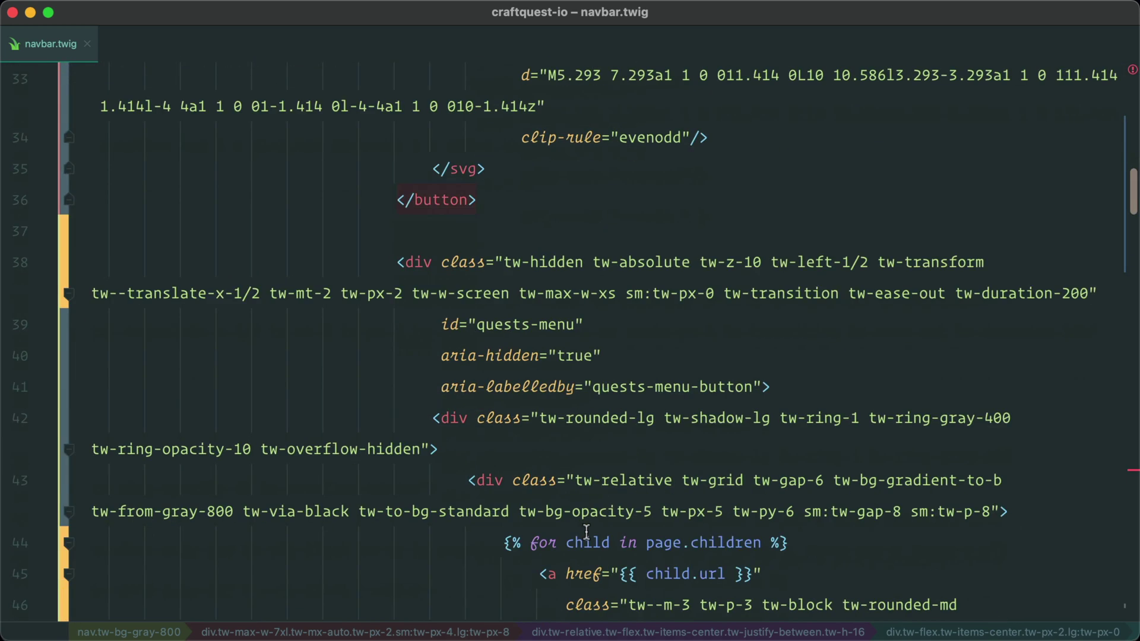
{"action": "scroll", "coordinate": [586, 531], "scroll_direction": "down", "scroll_amount": 3}
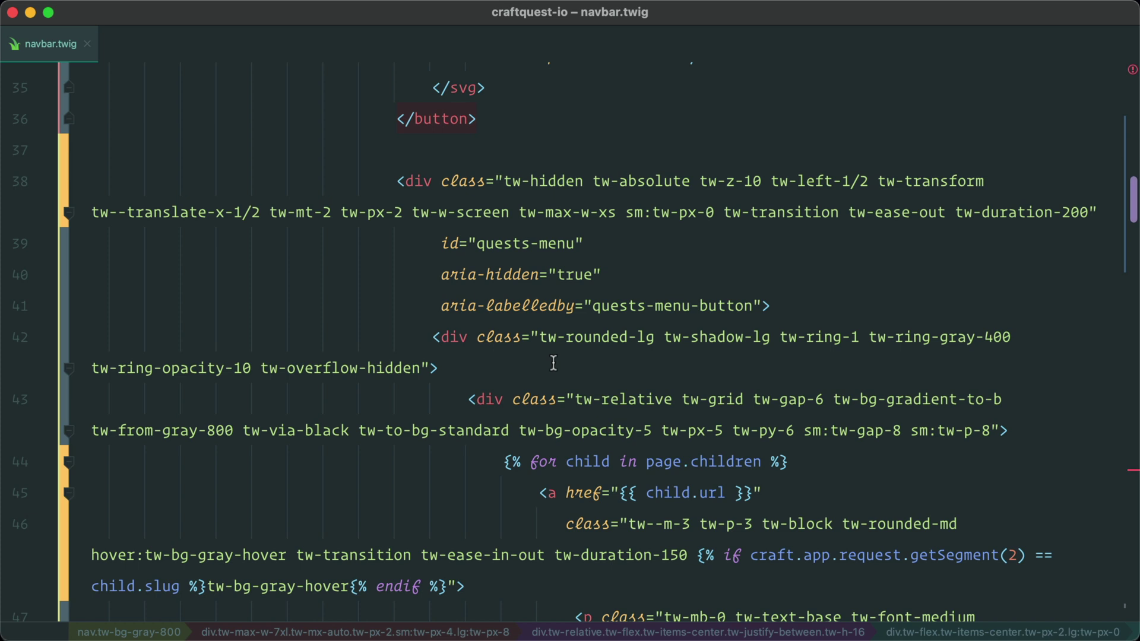
{"action": "scroll", "coordinate": [554, 362], "scroll_direction": "down", "scroll_amount": 3}
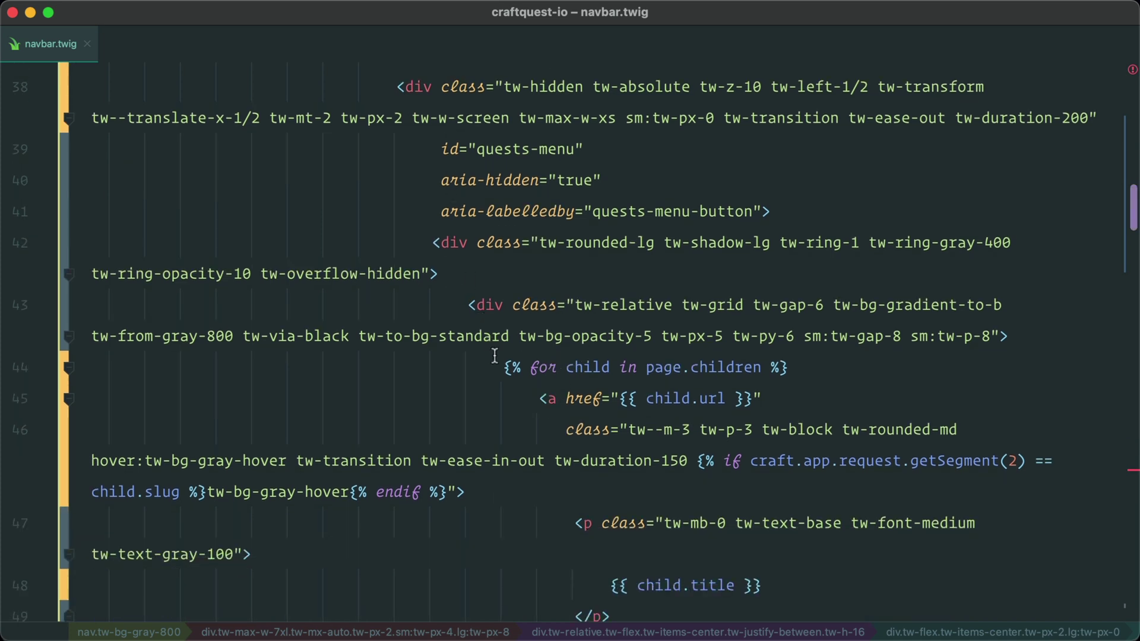
{"action": "scroll", "coordinate": [496, 355], "scroll_direction": "down", "scroll_amount": 3}
{"action": "left_click_drag", "start_coordinate": [504, 237], "coordinate": [785, 238]}
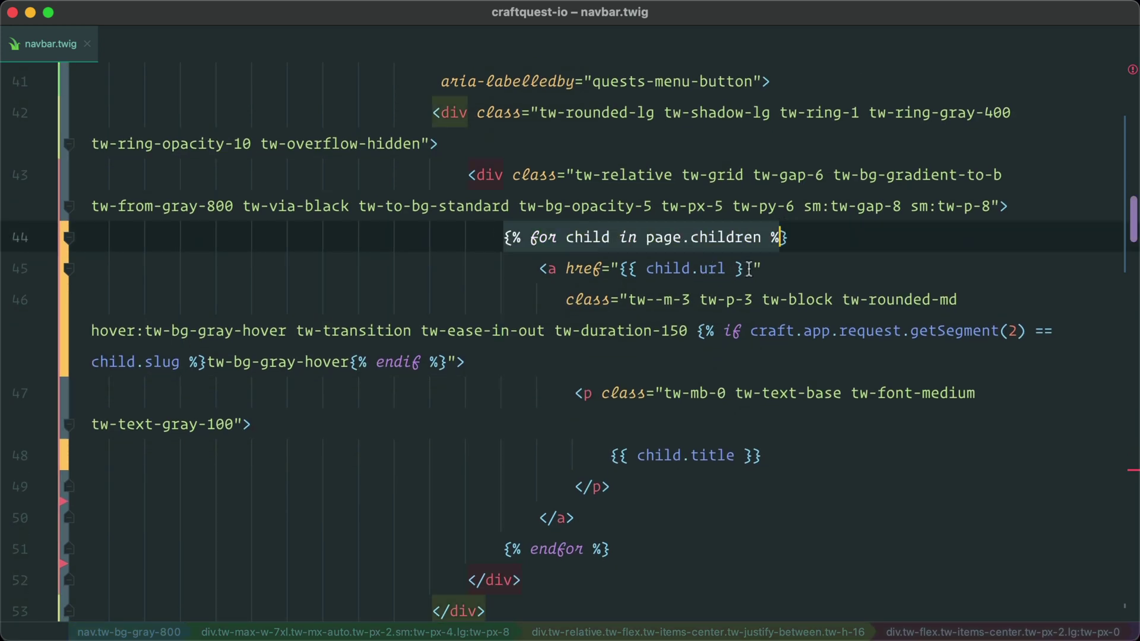
{"action": "left_click", "coordinate": [541, 268]}
{"action": "left_click", "coordinate": [585, 333]}
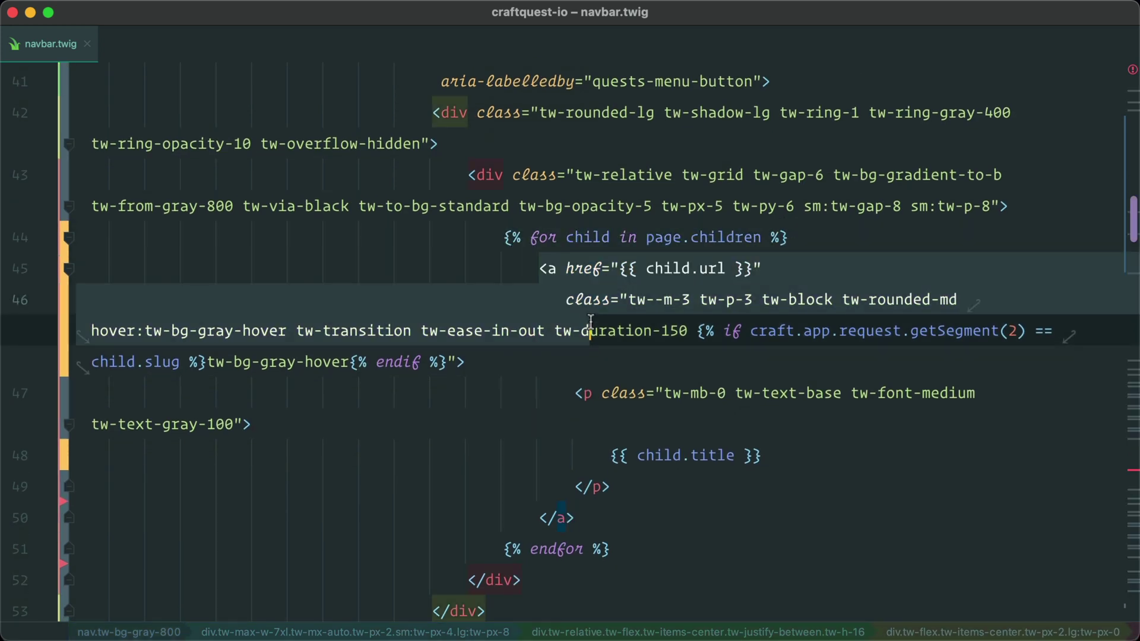
{"action": "left_click", "coordinate": [709, 270]}
{"action": "left_click", "coordinate": [726, 267]}
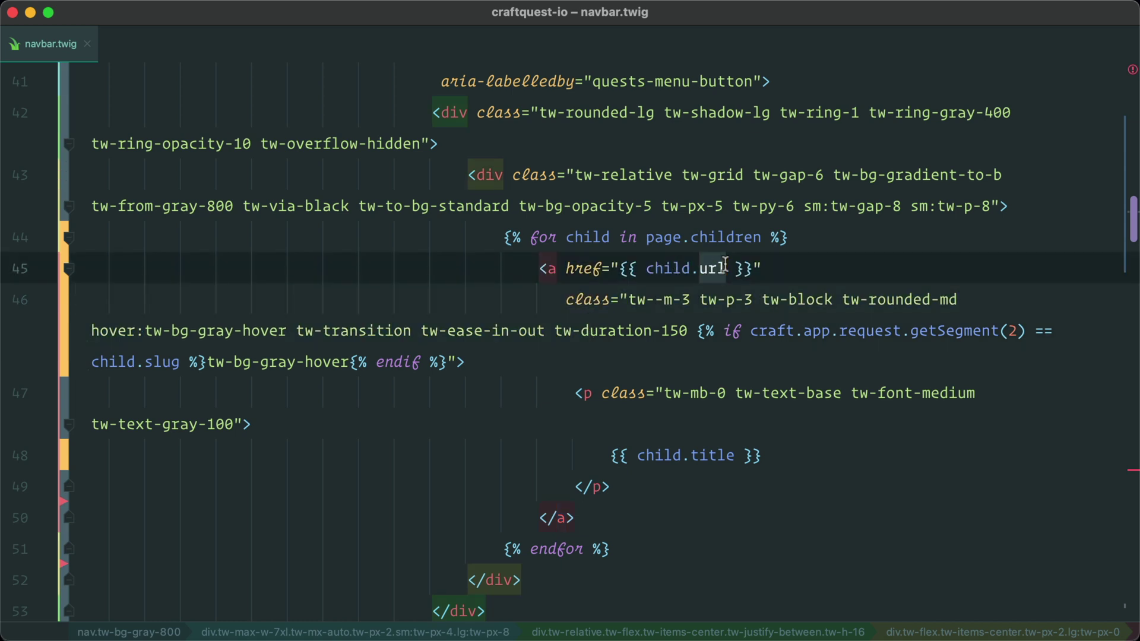
{"action": "left_click", "coordinate": [698, 330]}
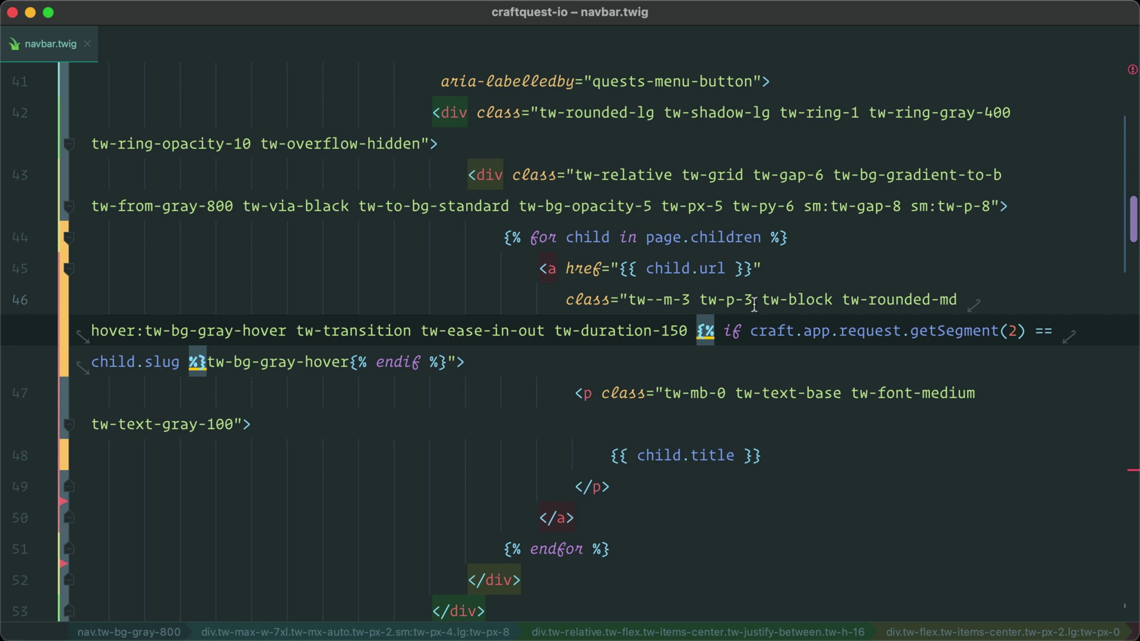
{"action": "left_click", "coordinate": [225, 362]}
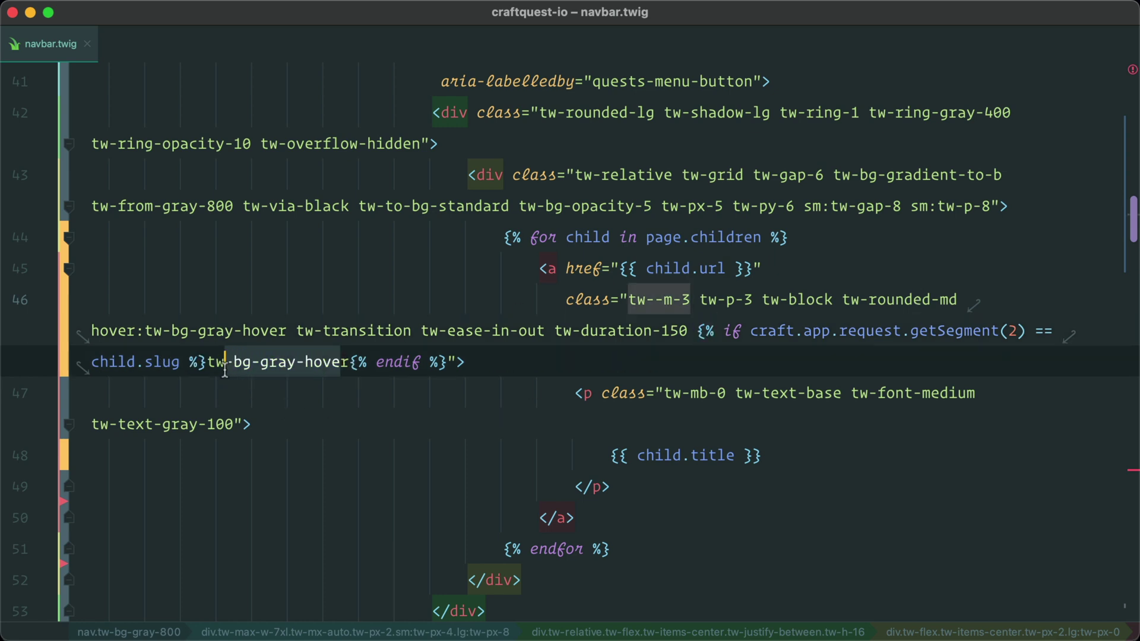
{"action": "left_click", "coordinate": [180, 362]}
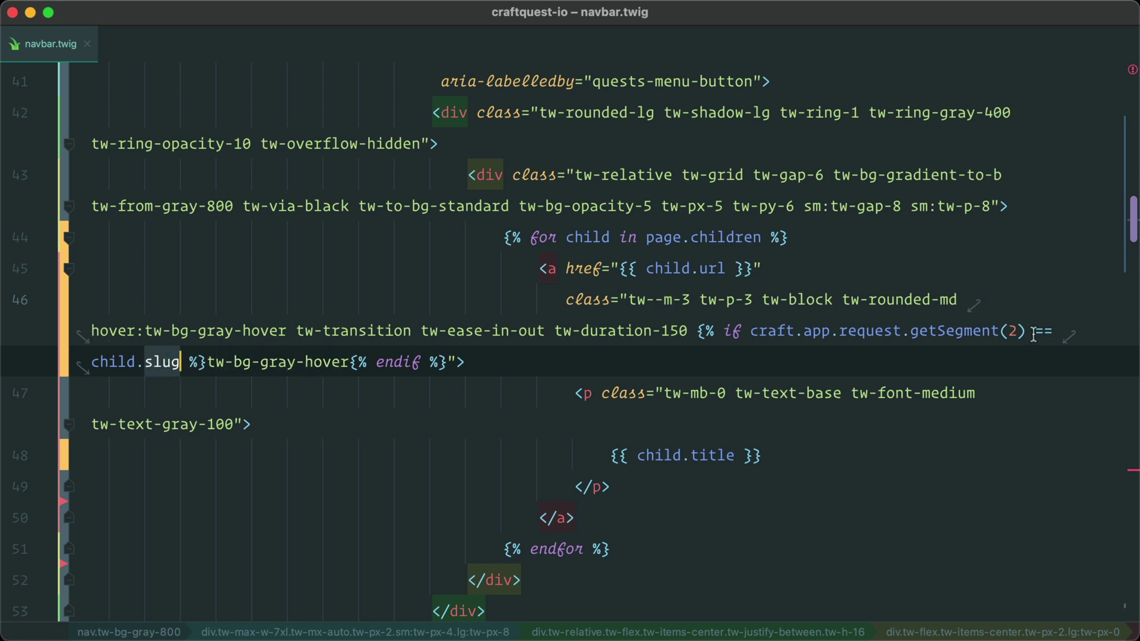
{"action": "left_click", "coordinate": [1001, 331]}
{"action": "left_click_drag", "start_coordinate": [1000, 330], "coordinate": [910, 330]}
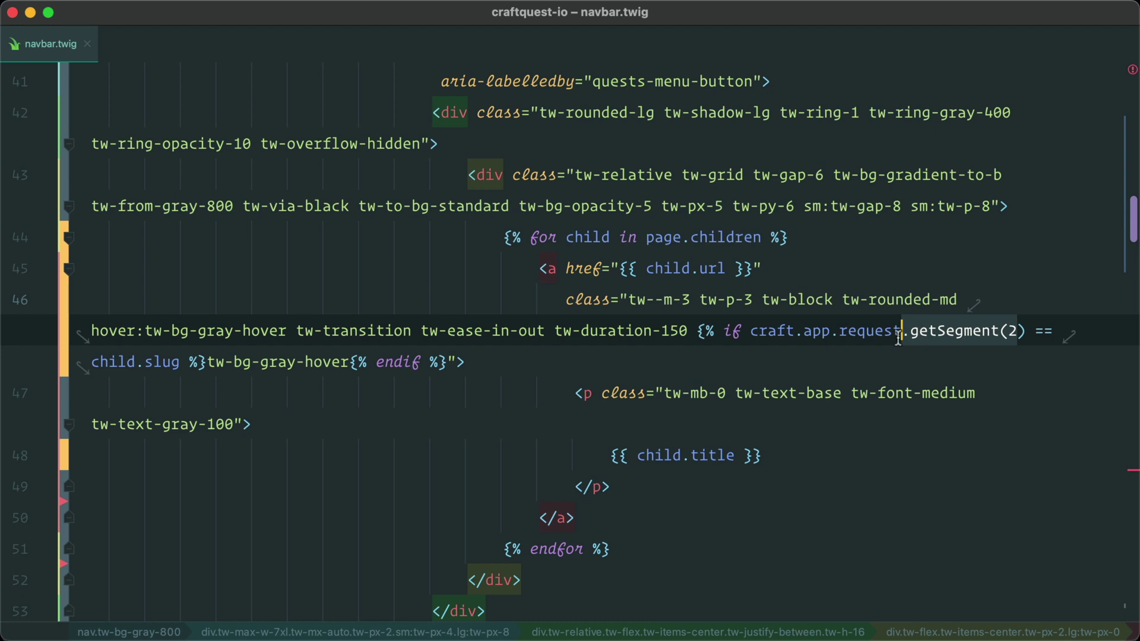
{"action": "scroll", "coordinate": [733, 356], "scroll_direction": "down", "scroll_amount": 3}
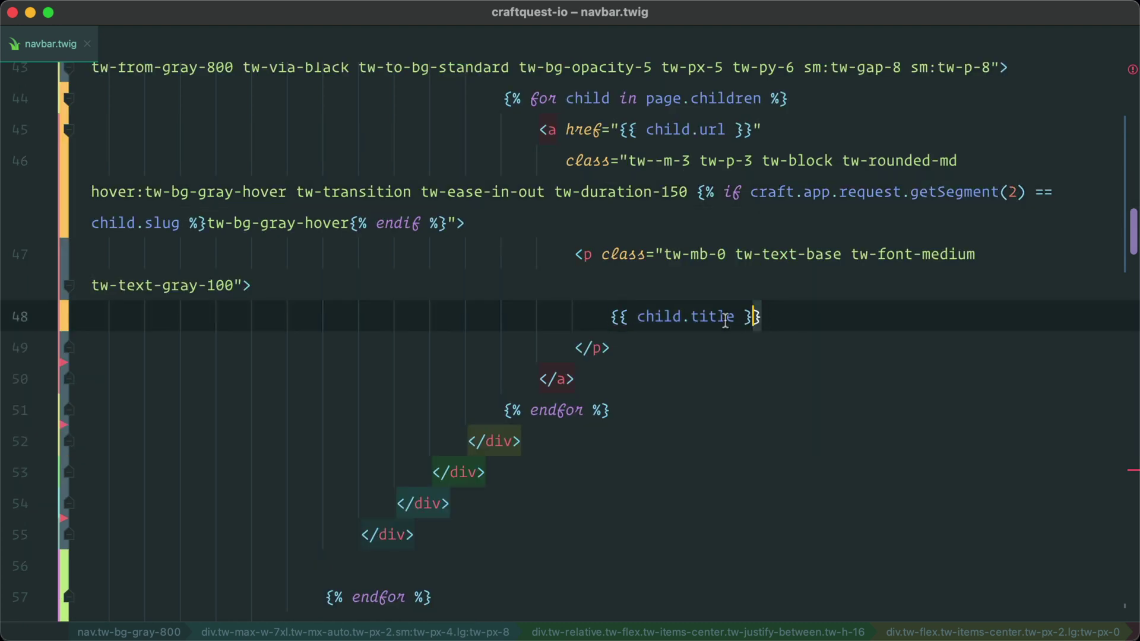
{"action": "left_click_drag", "start_coordinate": [761, 316], "coordinate": [603, 319]}
{"action": "left_click", "coordinate": [623, 411]}
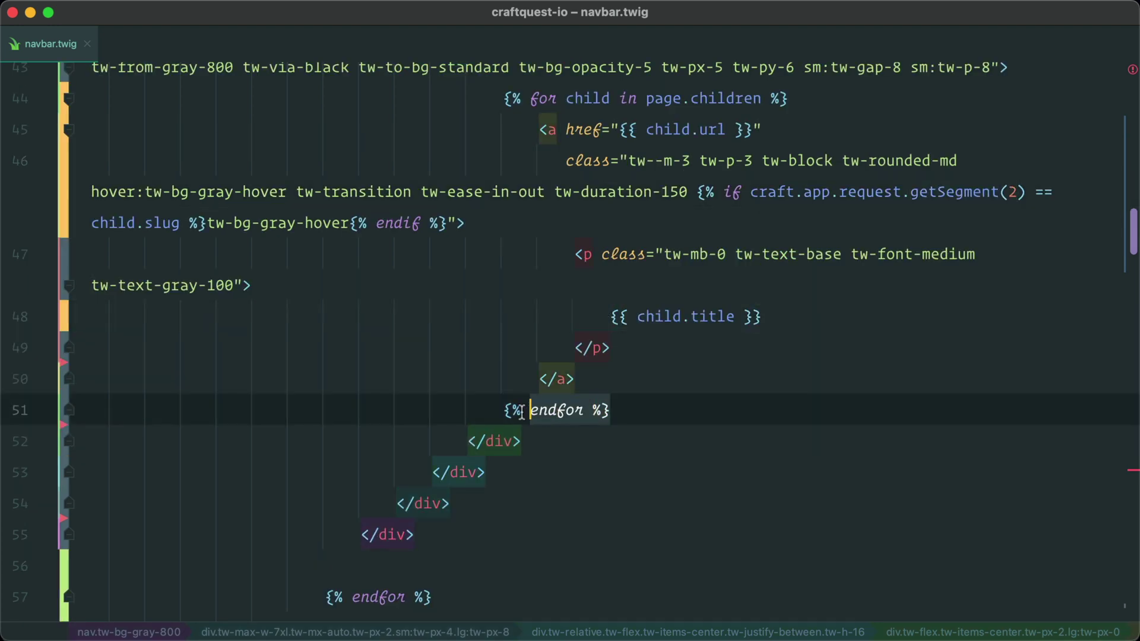
{"action": "key", "text": "Home"}
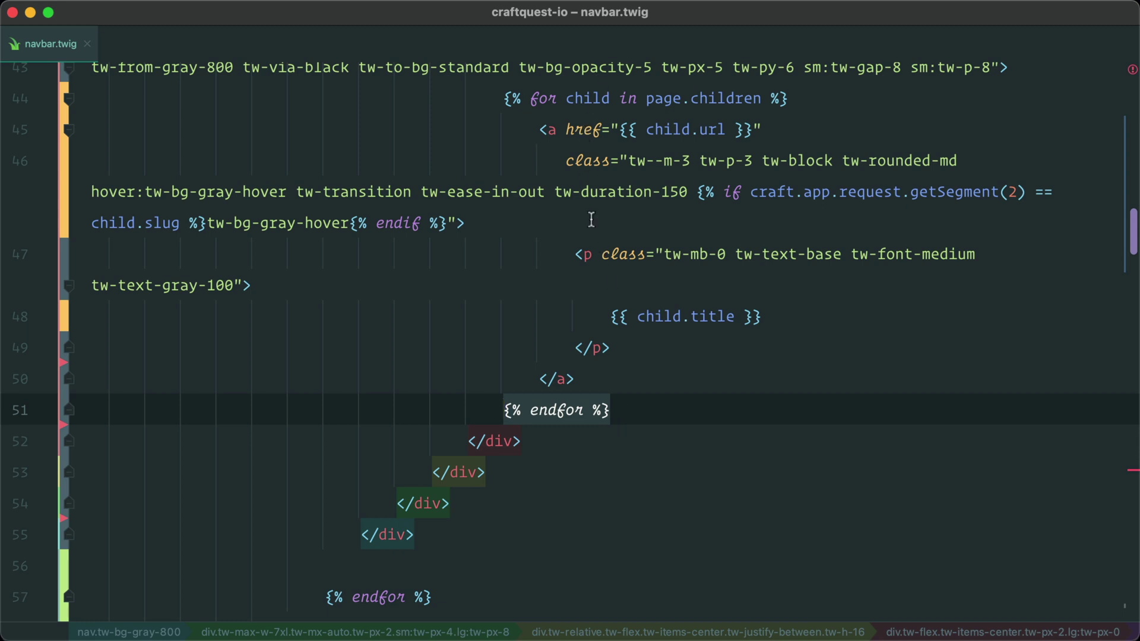
{"action": "scroll", "coordinate": [525, 401], "scroll_direction": "down", "scroll_amount": 5}
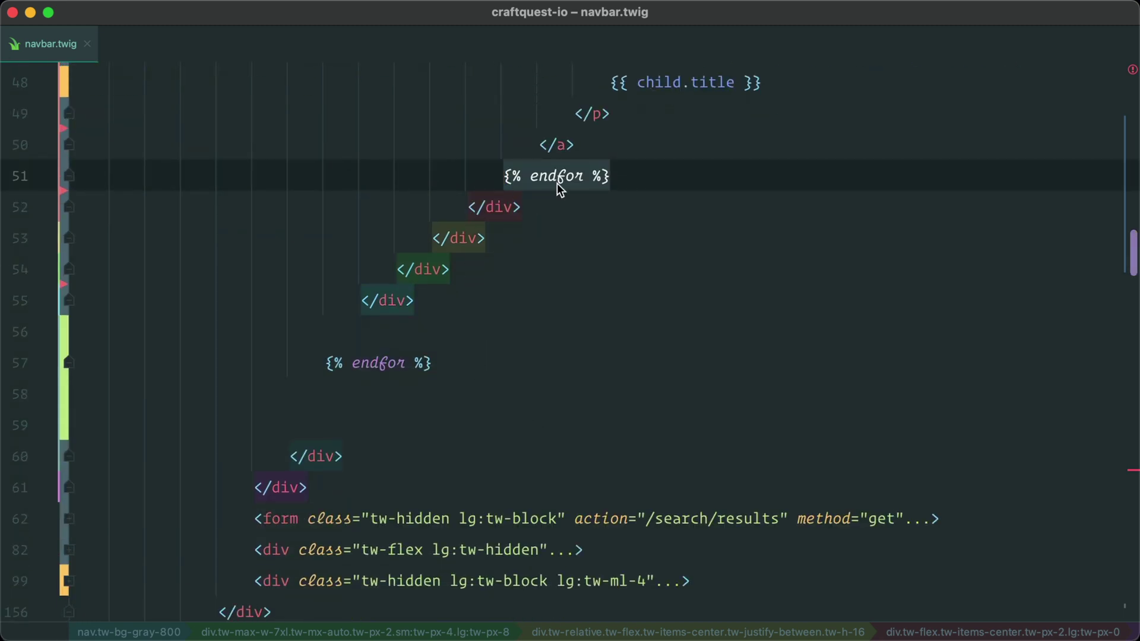
{"action": "left_click_drag", "start_coordinate": [478, 356], "coordinate": [76, 359]}
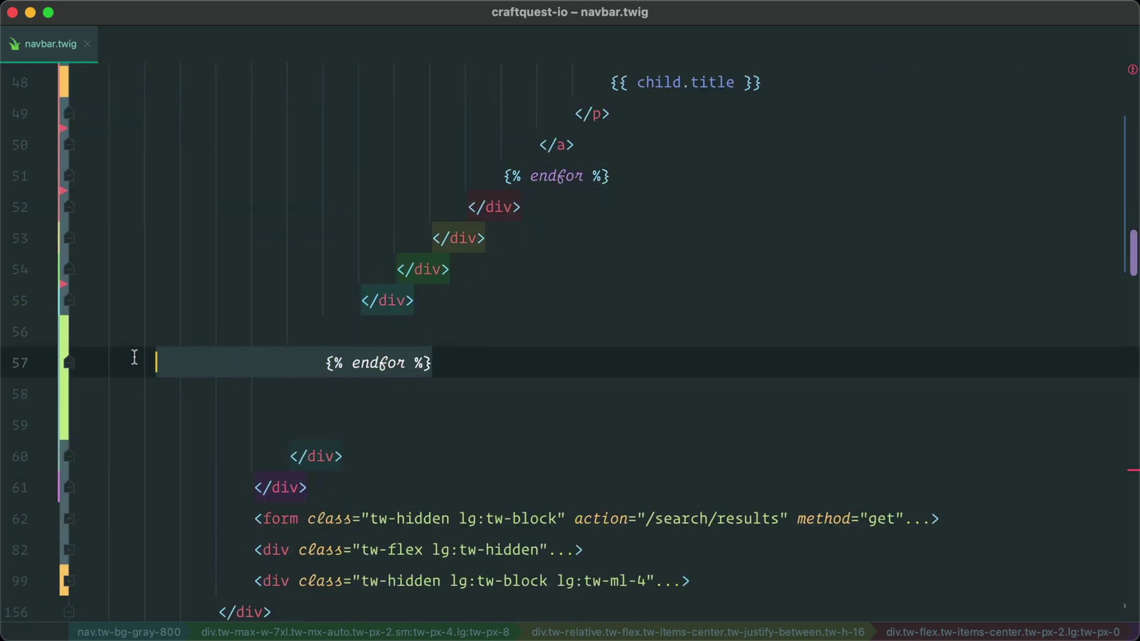
{"action": "left_click", "coordinate": [526, 361]}
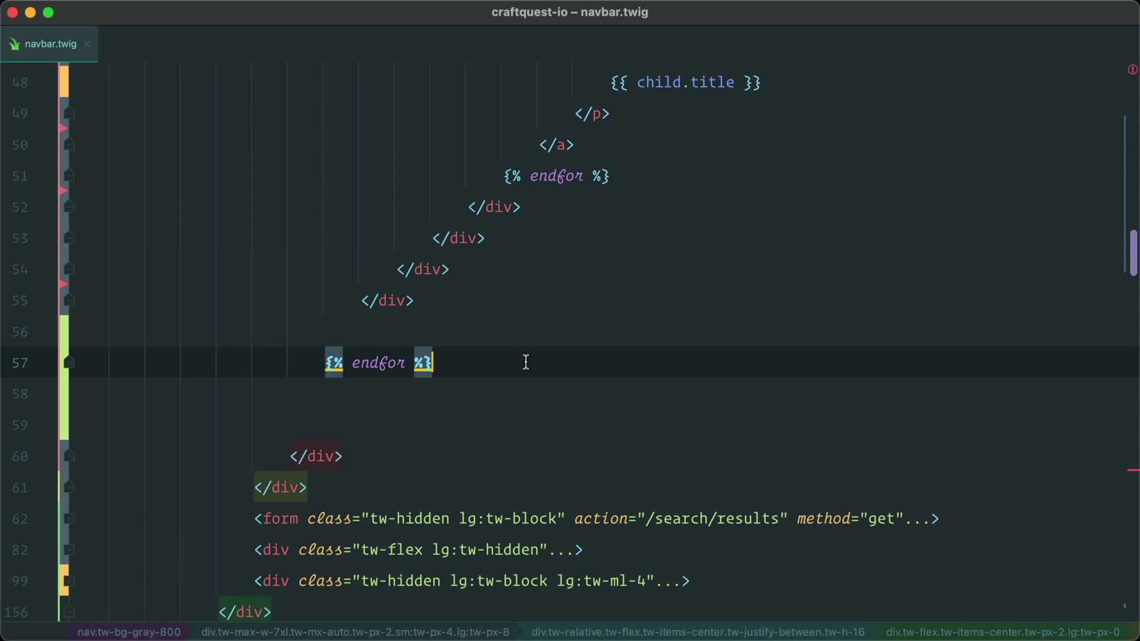
- Add an elseif page.level == 1 branch above the outer endfor
{"action": "key", "text": "Return"}
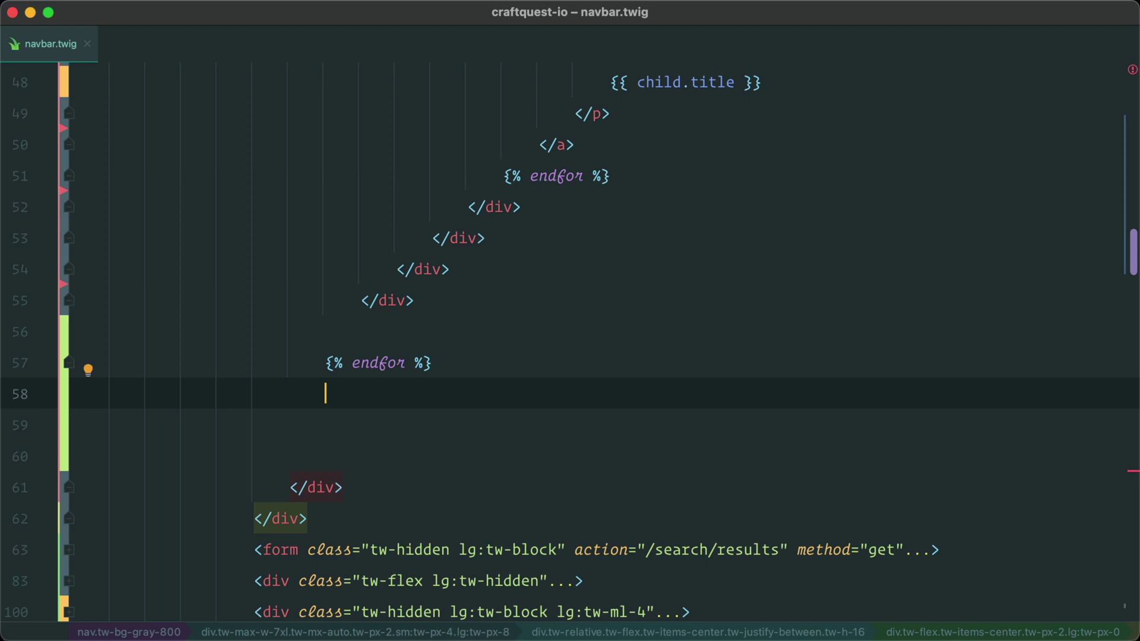
{"action": "key", "text": "Up"}
{"action": "key", "text": "Up"}
{"action": "type", "text": "{% else"}
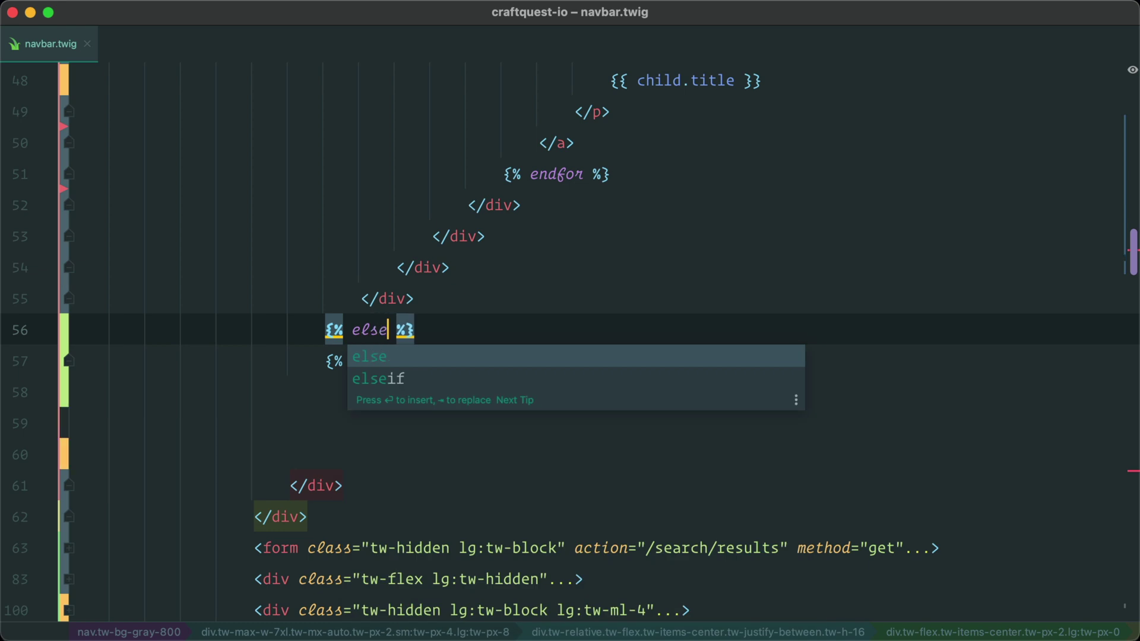
{"action": "type", "text": "if"}
{"action": "key", "text": "Right"}
{"action": "type", "text": "page"}
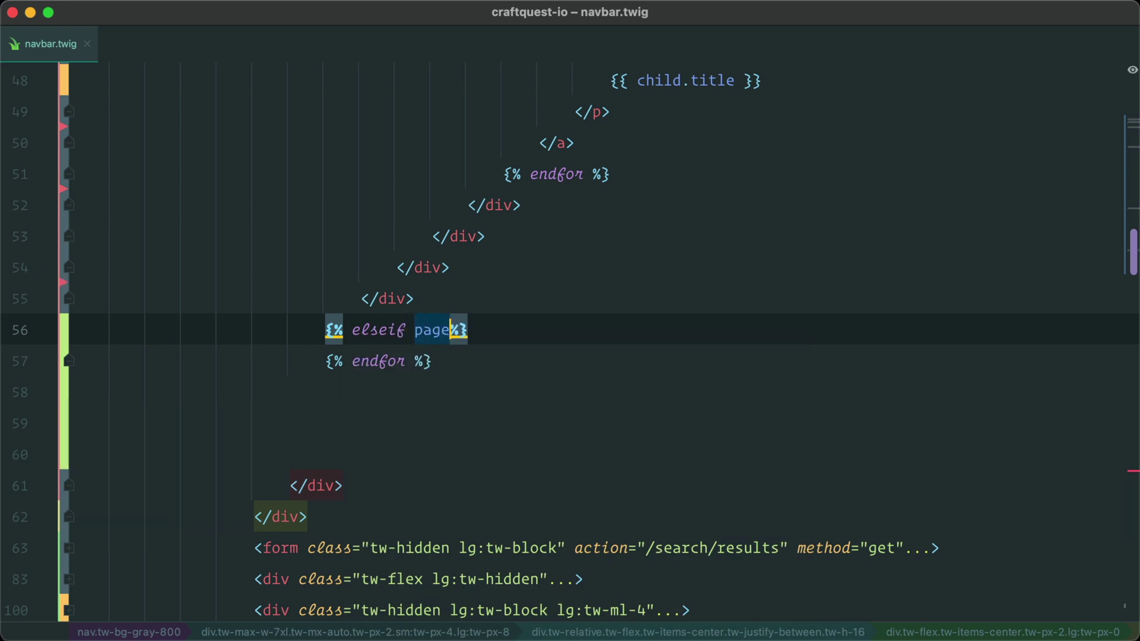
{"action": "type", "text": ".leve "}
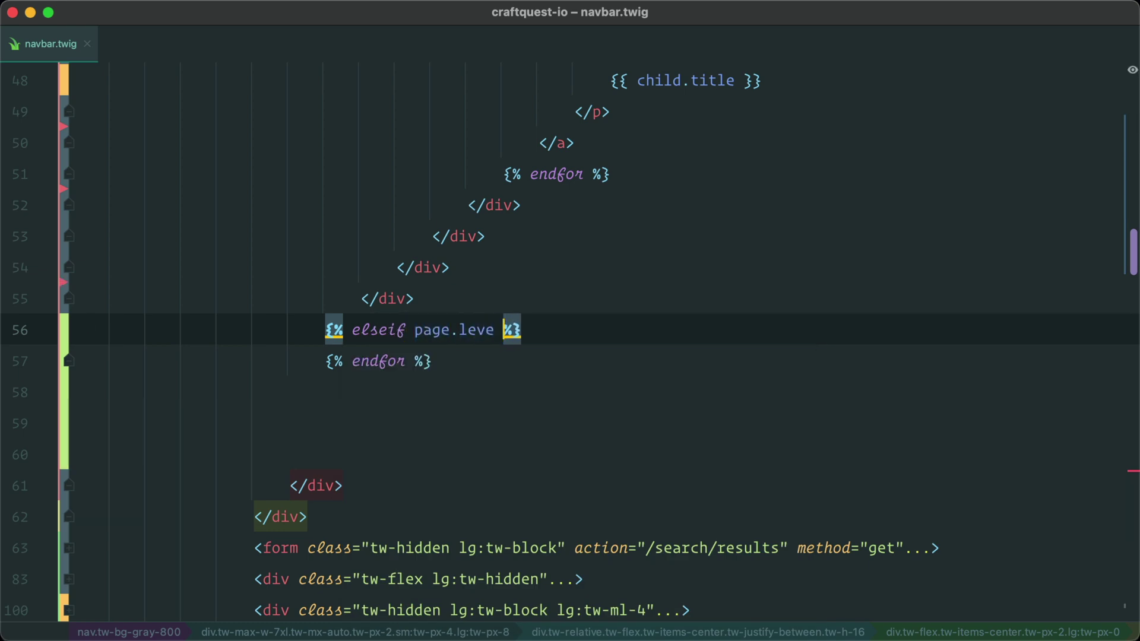
{"action": "type", "text": "l == 1"}
{"action": "key", "text": "Right"}
{"action": "key", "text": "Right"}
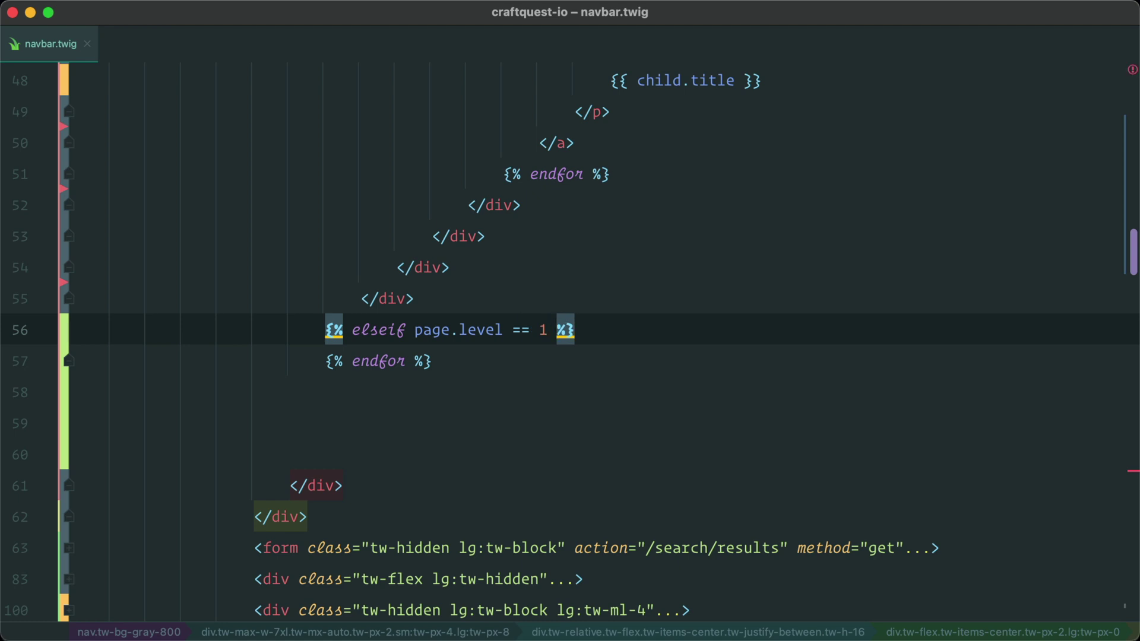
{"action": "key", "text": "Return"}
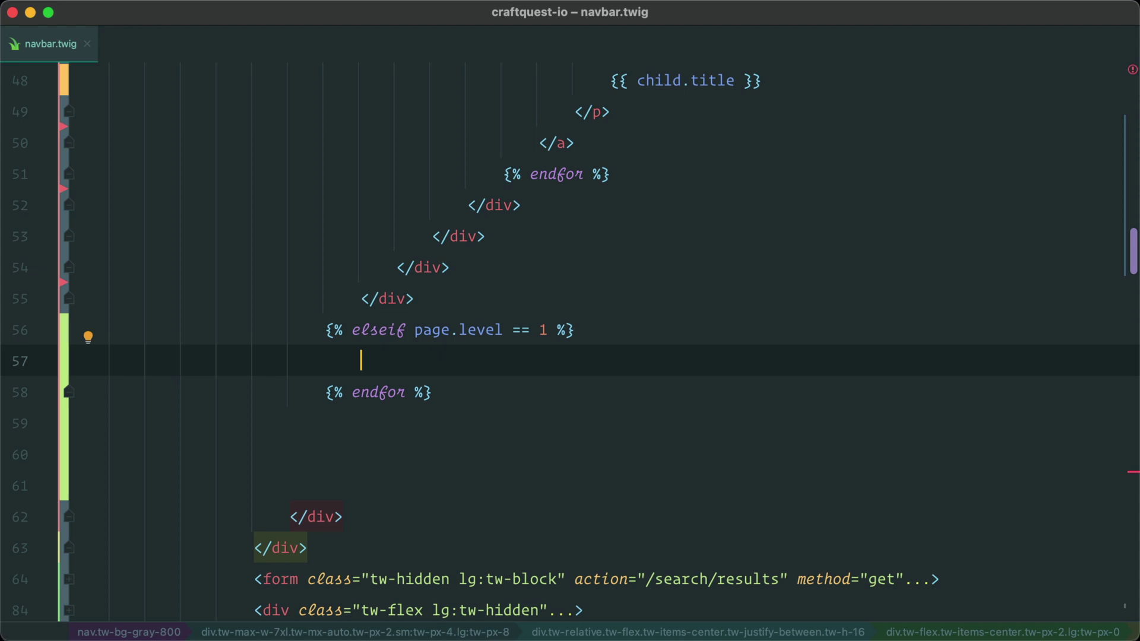
- Paste the <a href="{{ page.url }}"> top-level link into the level-1 branch
{"action": "key", "text": "super+Tab"}
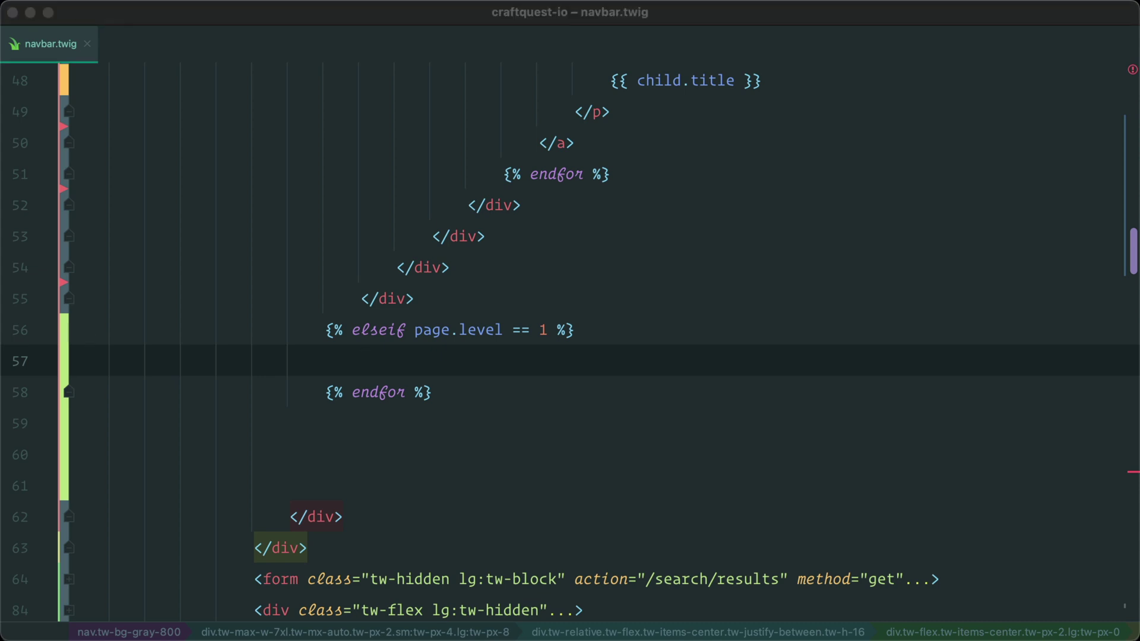
{"action": "left_click", "coordinate": [391, 361]}
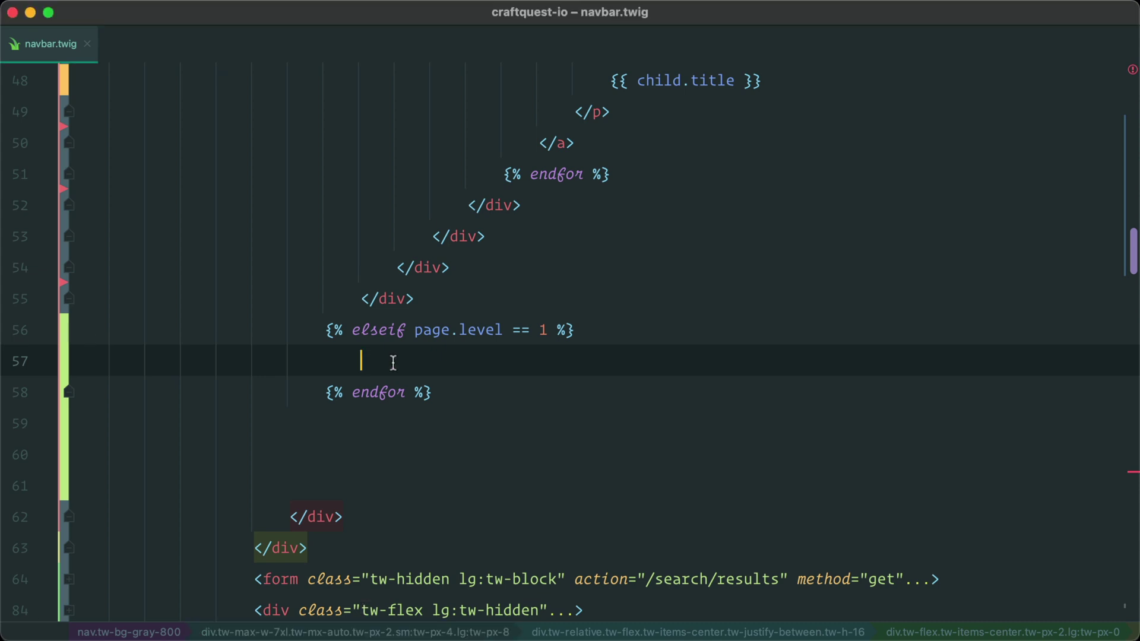
{"action": "type", "text": "<a href=\"{{ page.url }}\"    class=\"{% if craft.app.request.getSegment(1) == page.slug %}tw-bg-gray-700 tw-text-white{% else %}tw-text-gray-300 hover:tw-bg-gray-700 hover:tw-text-white{% endif %} tw-px-3 tw-py-2 tw-rounded-md tw-text-sm tw-font-medium\">{{ page.title }}</a>"}
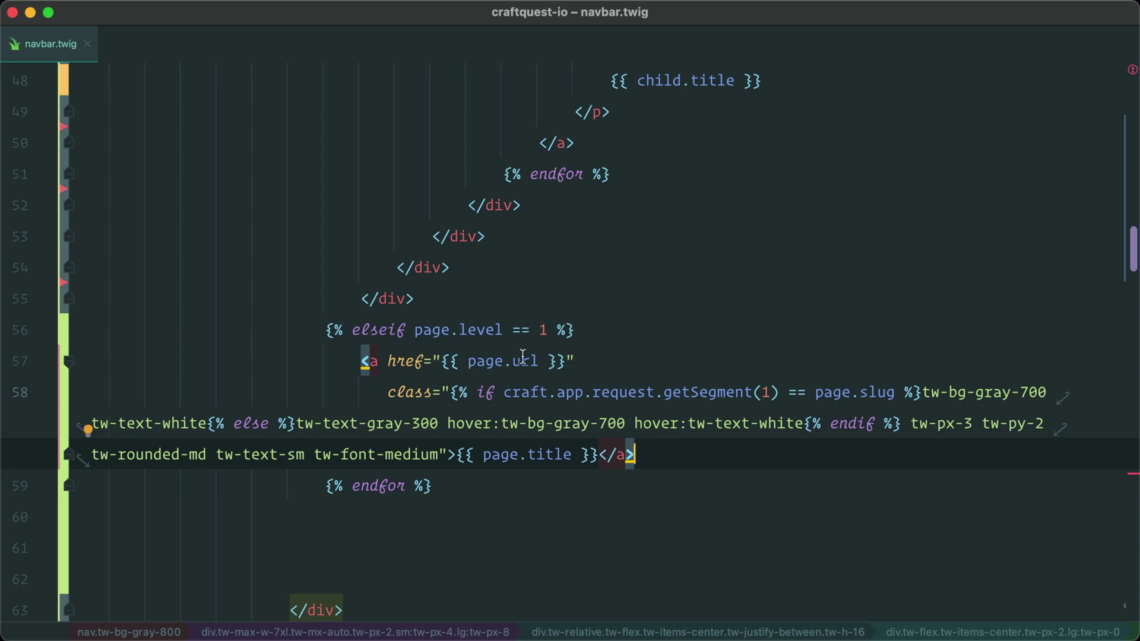
{"action": "double_click", "coordinate": [526, 361]}
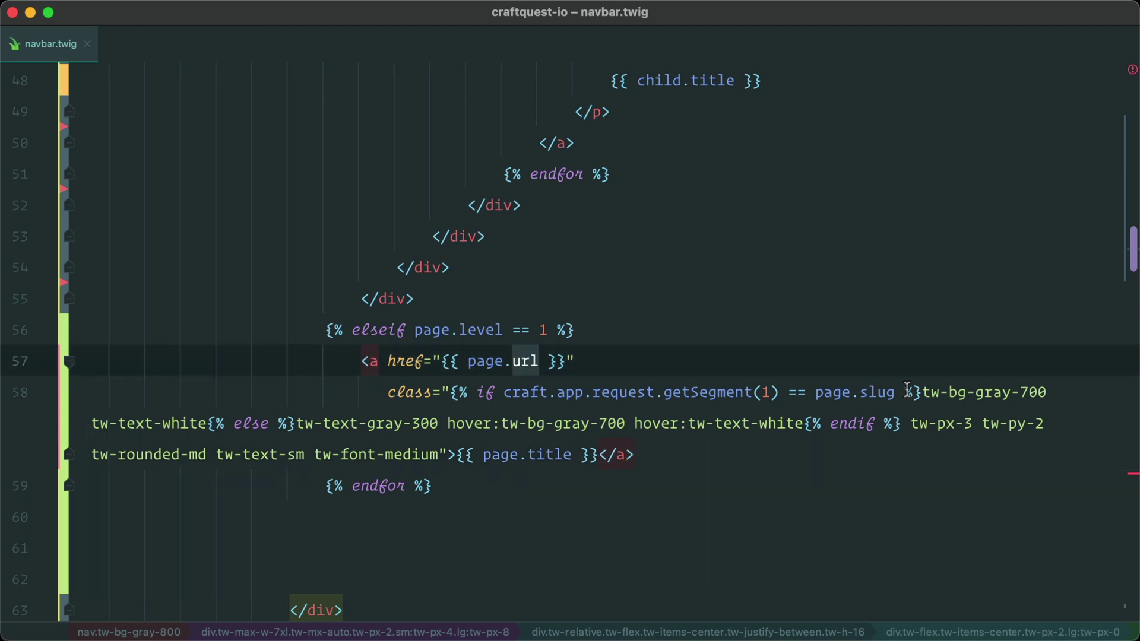
{"action": "left_click_drag", "start_coordinate": [893, 391], "coordinate": [821, 392]}
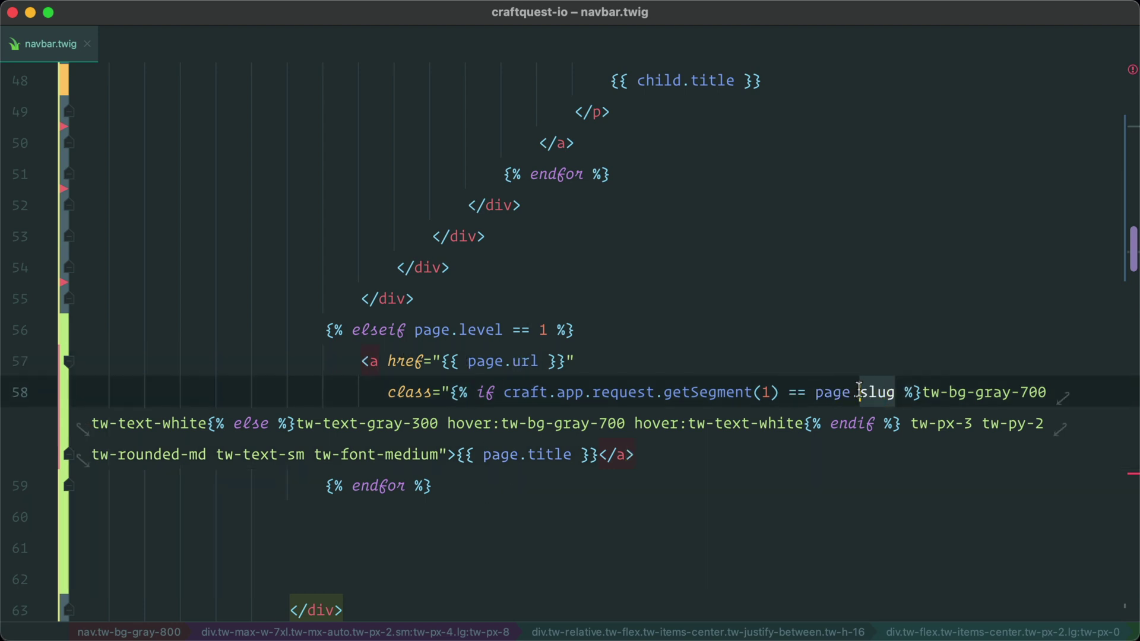
{"action": "left_click", "coordinate": [543, 457]}
- Close the if block with {% endif %} just above {% endfor %}
{"action": "left_click", "coordinate": [468, 481]}
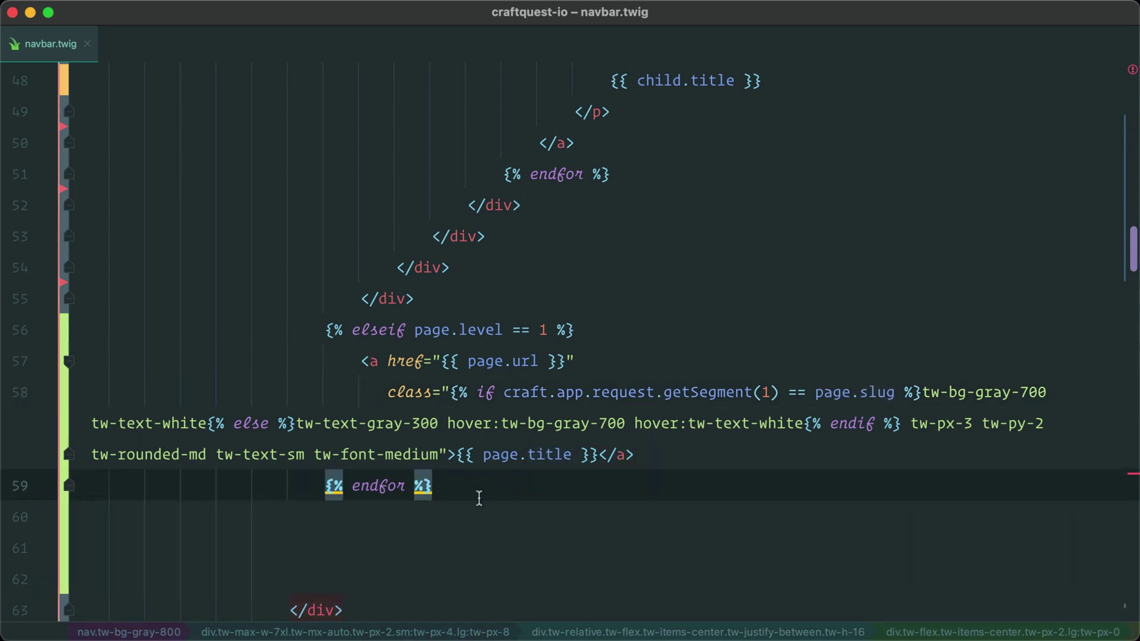
{"action": "key", "text": "ctrl+alt+Return"}
{"action": "type", "text": "{% e"}
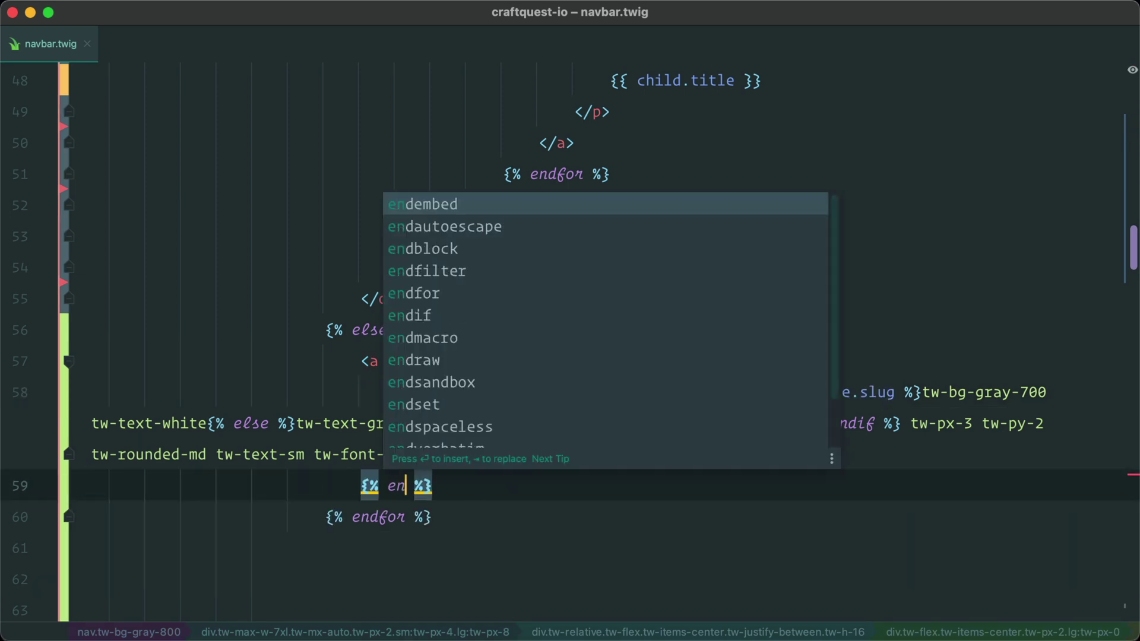
{"action": "type", "text": "ndif"}
{"action": "key", "text": "Home"}
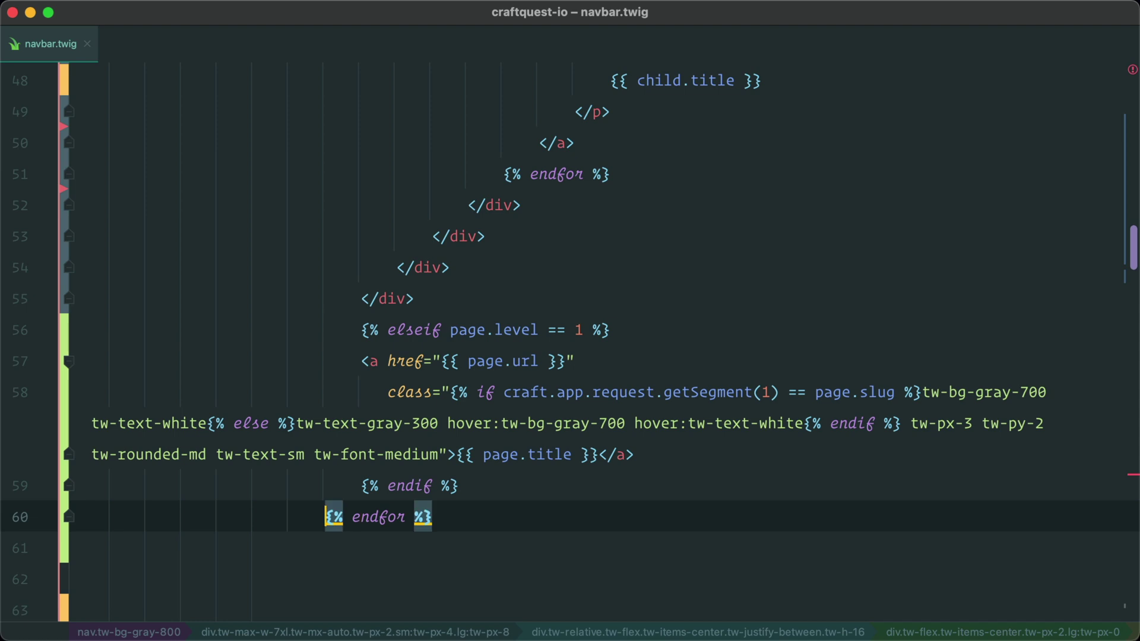
{"action": "key", "text": "Down"}
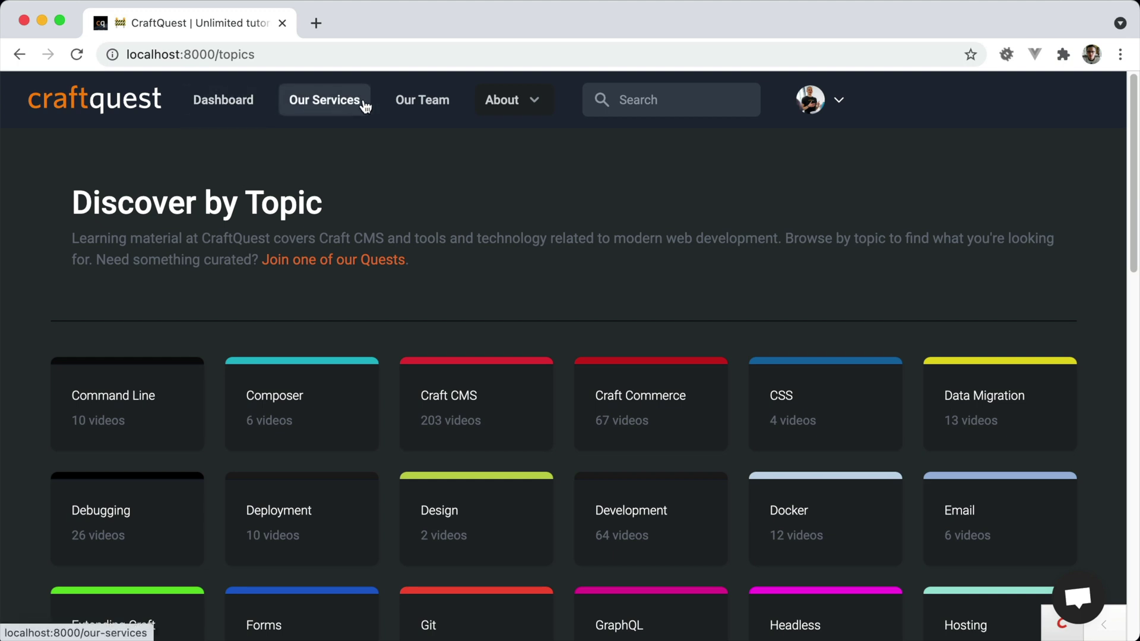
- Open the About dropdown in the site navbar to see Locations and Our Story
{"action": "left_click", "coordinate": [547, 108]}
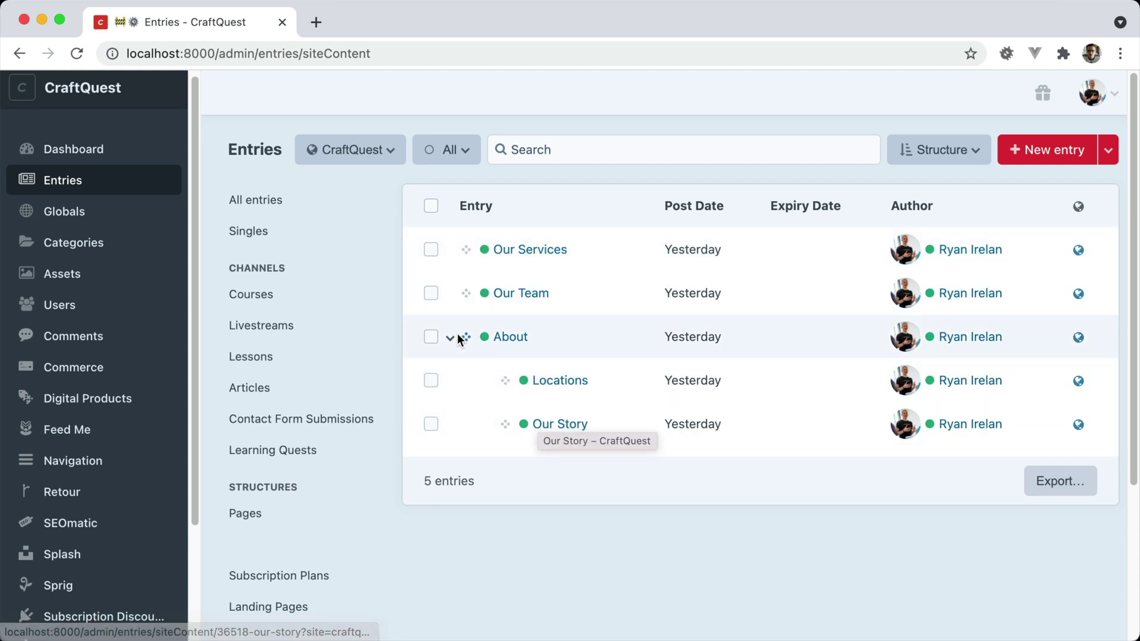
- Start a new child entry under About
{"action": "left_click", "coordinate": [431, 336]}
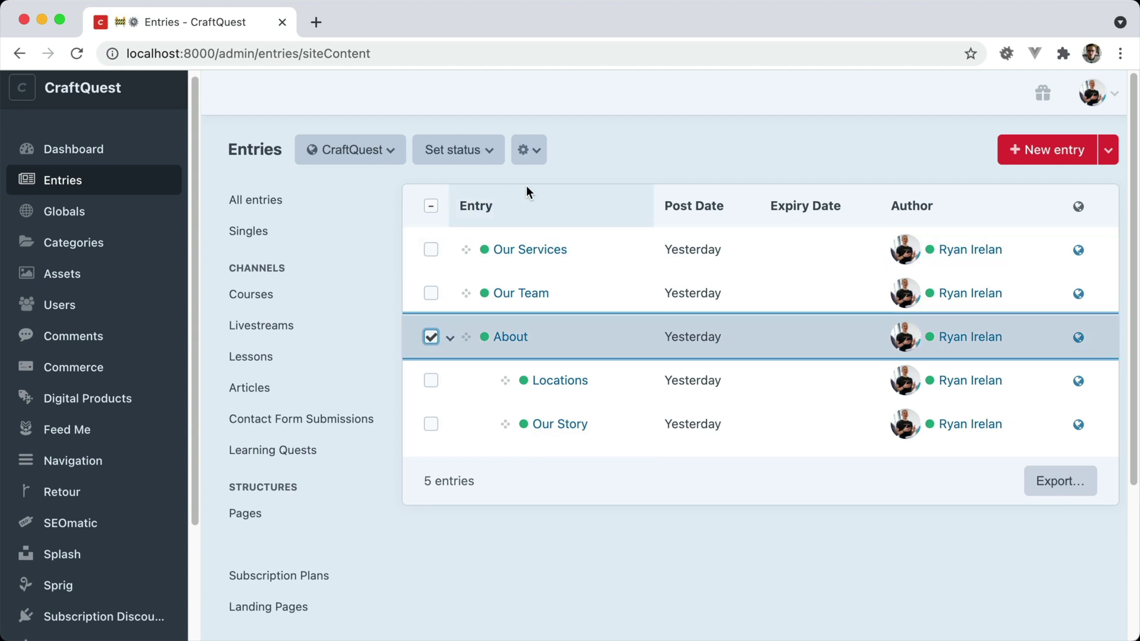
{"action": "left_click", "coordinate": [526, 150]}
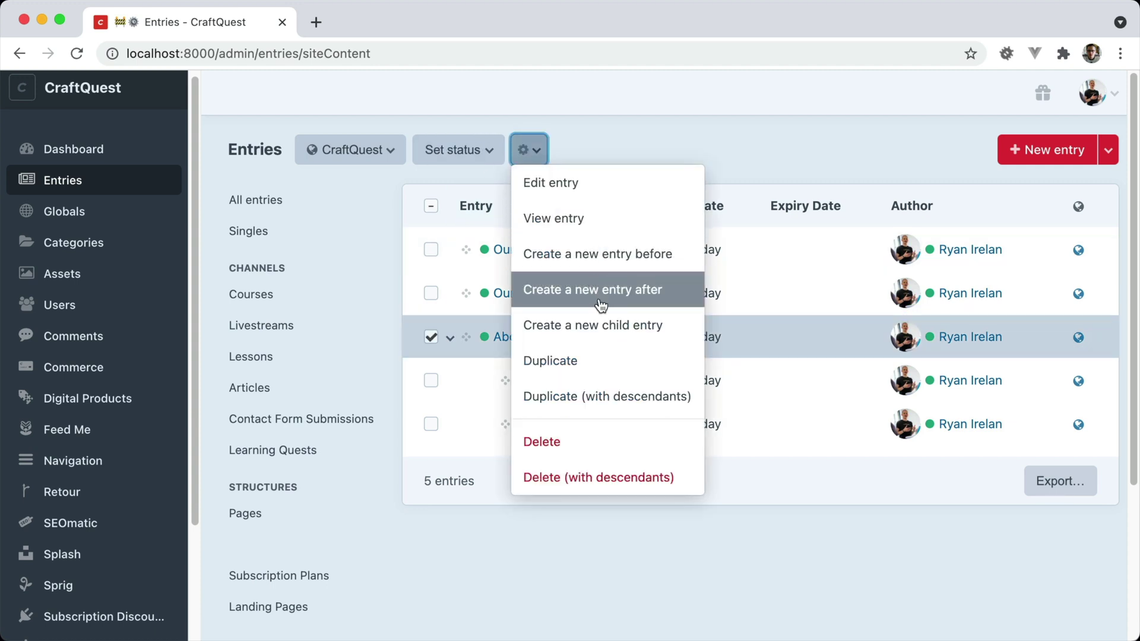
{"action": "left_click", "coordinate": [603, 333]}
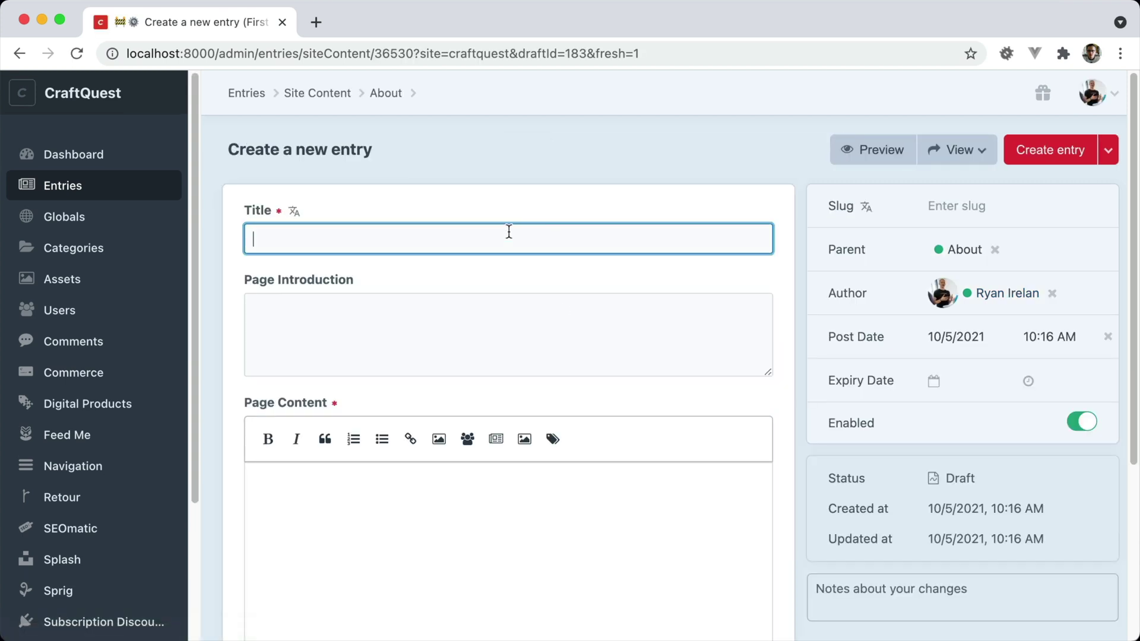
{"action": "type", "text": "Mission"}
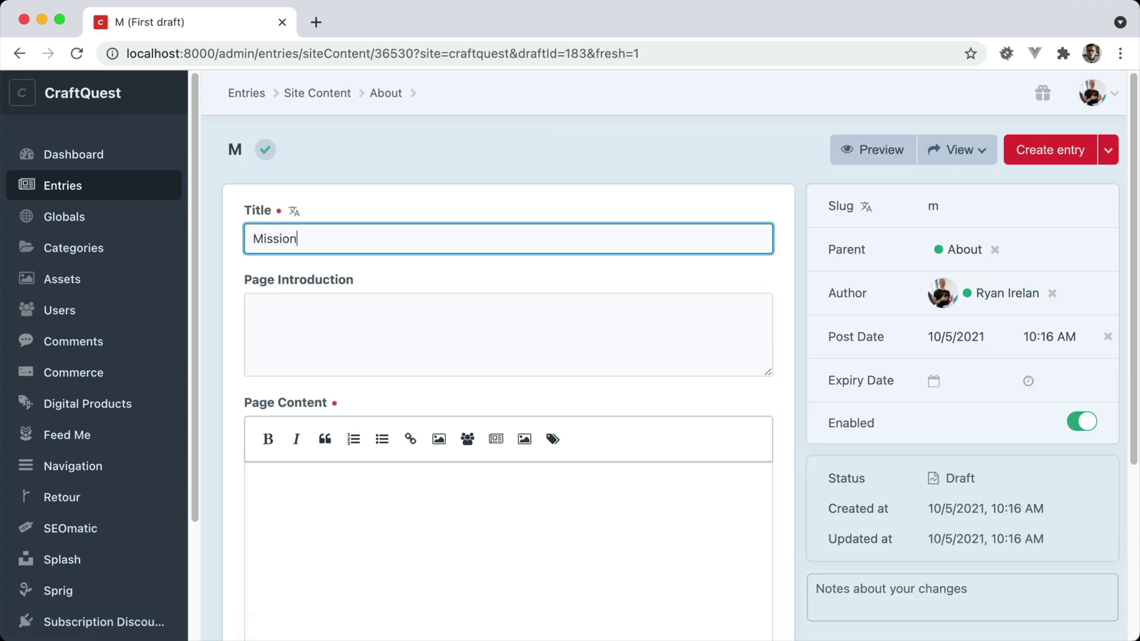
{"action": "type", "text": " Statement"}
- Save Mission Statement with a one-sentence intro and the rest as page content, then reload
{"action": "left_click", "coordinate": [513, 297]}
{"action": "type", "text": "Lorem ipsum dolor sit amet, consectetur adipisicing elit, sed do eiusmod tempor incididunt ut labore et dolore magna aliqua. Ut enim ad minim veniam, quis nostrud exercitation ullamco laboris nisi ut aliquip ex ea commodo consequat. Duis aute irure dolor in reprehenderit in voluptate velit esse cillum dolore eu fugiat nulla pariatur. Excepteur sint occaecat cupidatat non proident, sunt in culpa qui officia deserunt mollit anim id est laborum."}
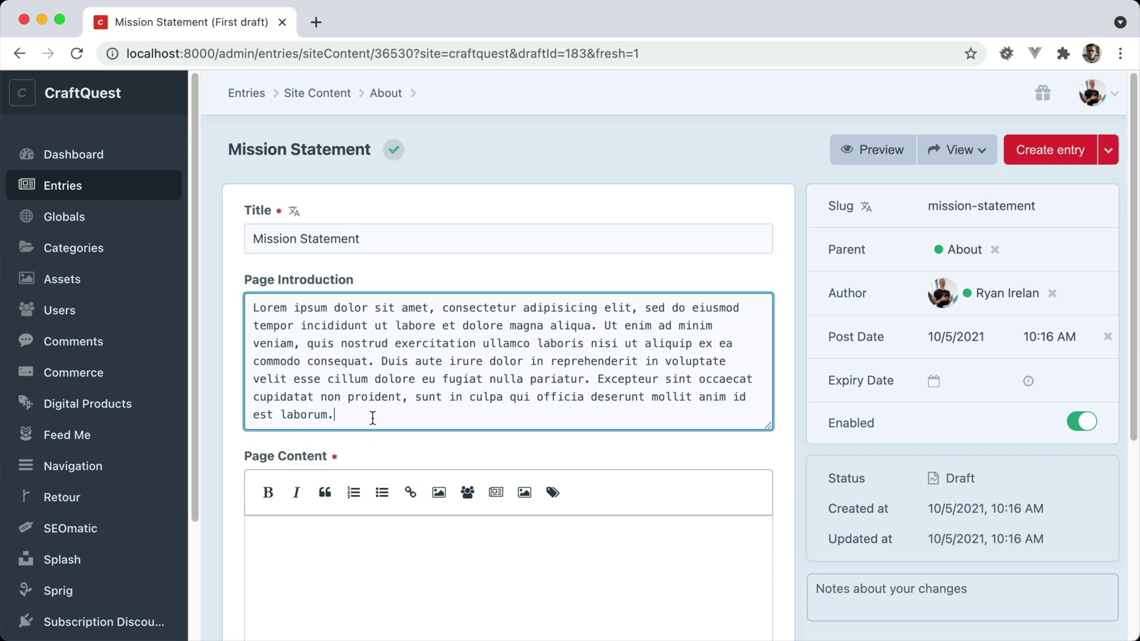
{"action": "left_click_drag", "start_coordinate": [372, 418], "coordinate": [602, 320]}
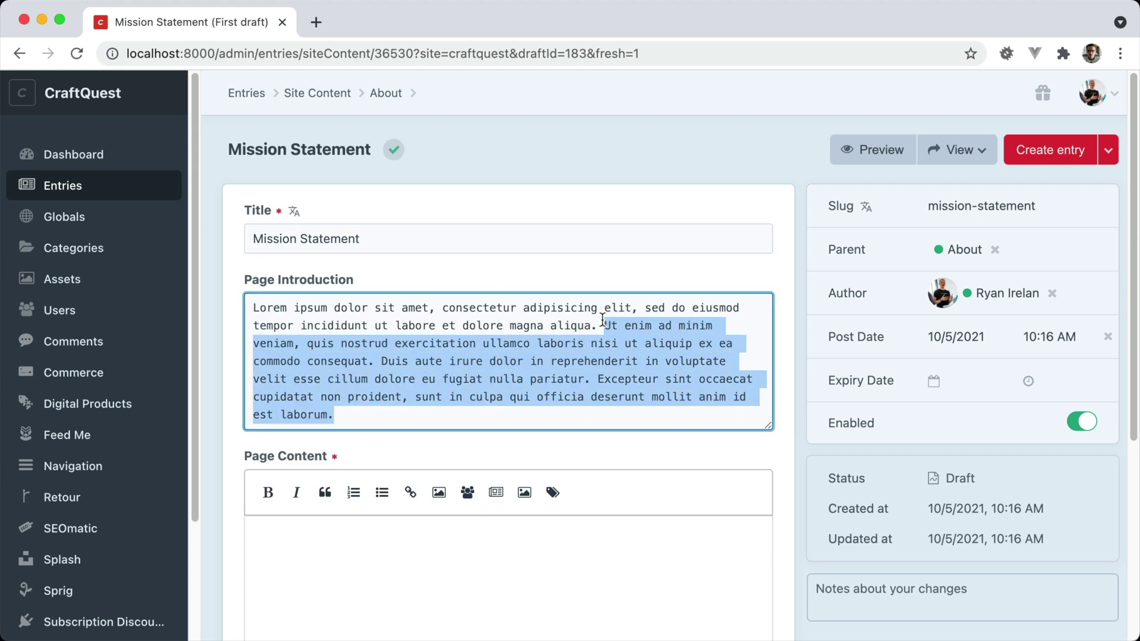
{"action": "key", "text": "ctrl+x"}
{"action": "left_click", "coordinate": [464, 532]}
{"action": "key", "text": "ctrl+v"}
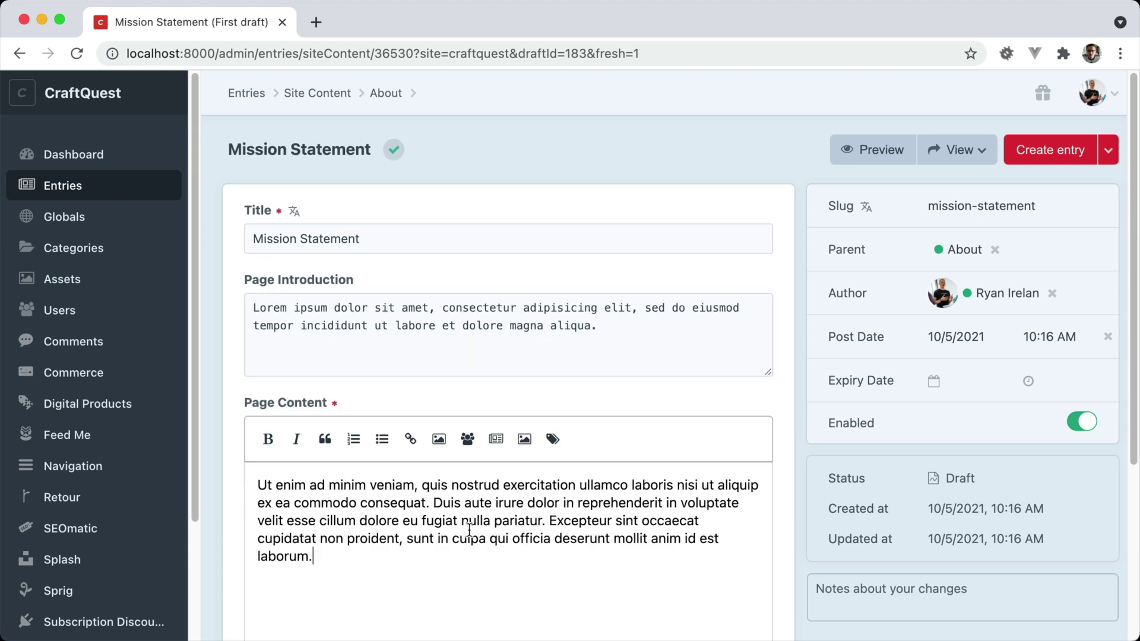
{"action": "left_click", "coordinate": [1069, 152]}
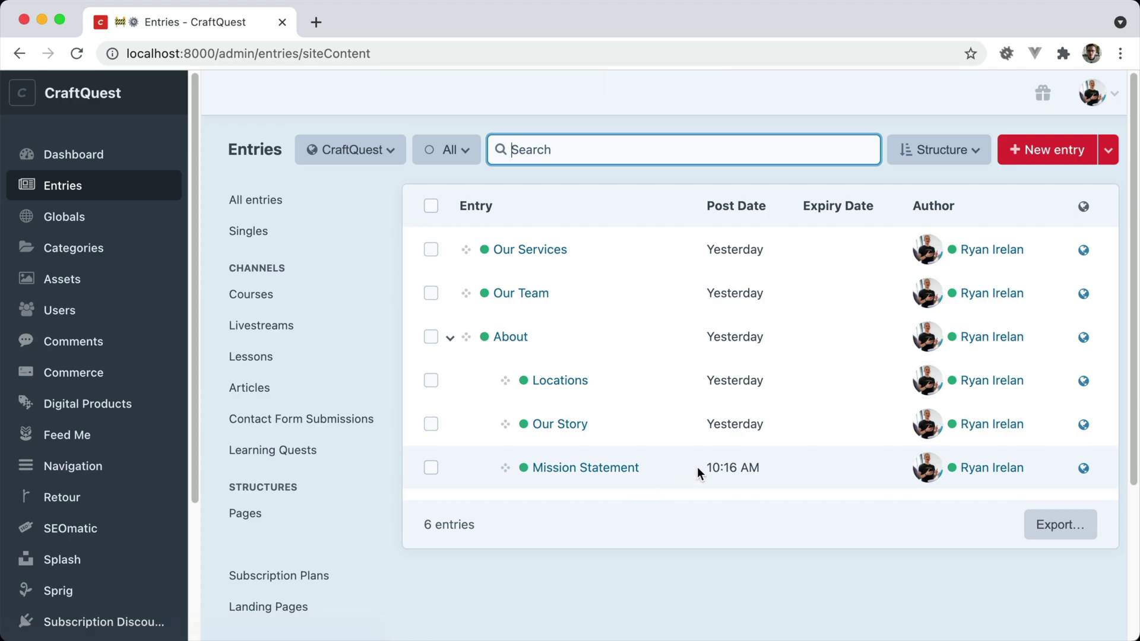
{"action": "key", "text": "super+r"}
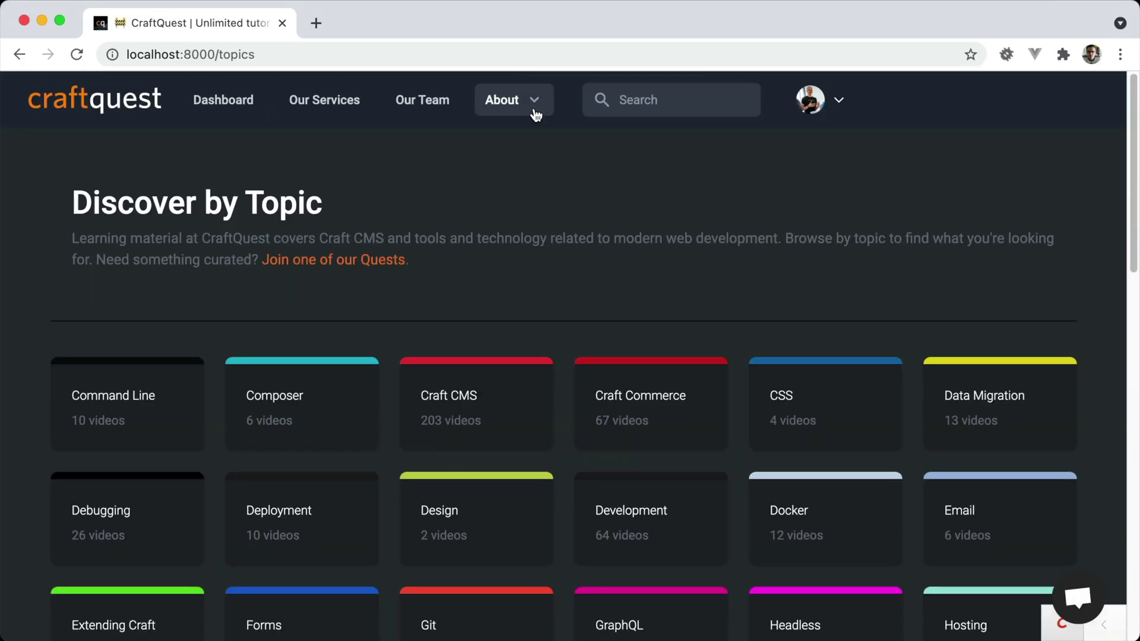
{"action": "left_click", "coordinate": [535, 107]}
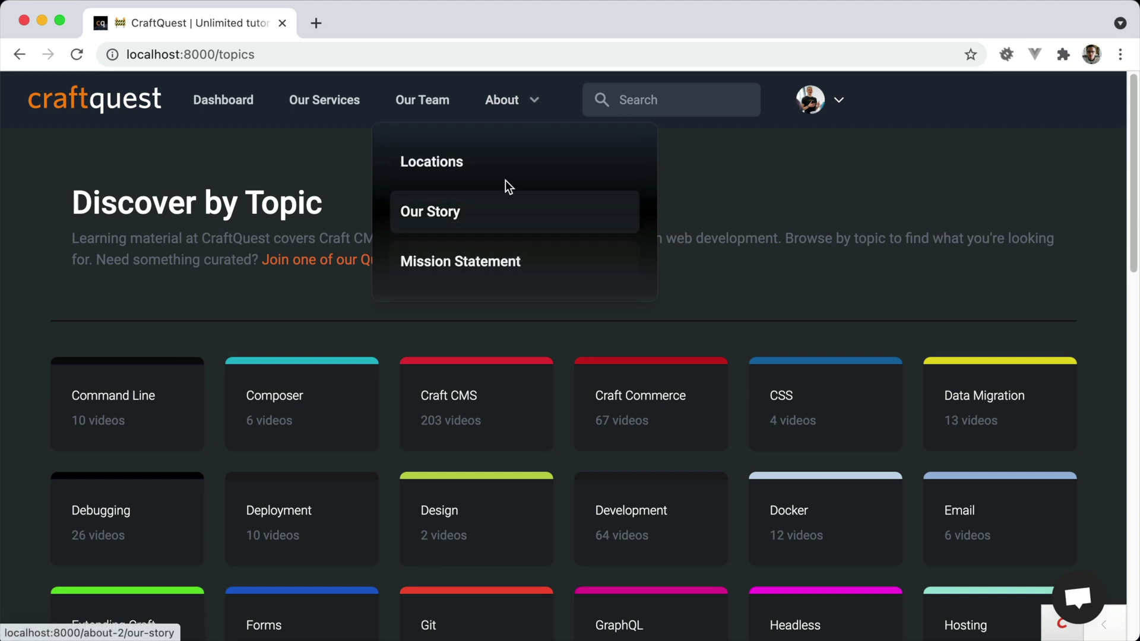
{"action": "left_click", "coordinate": [507, 105]}
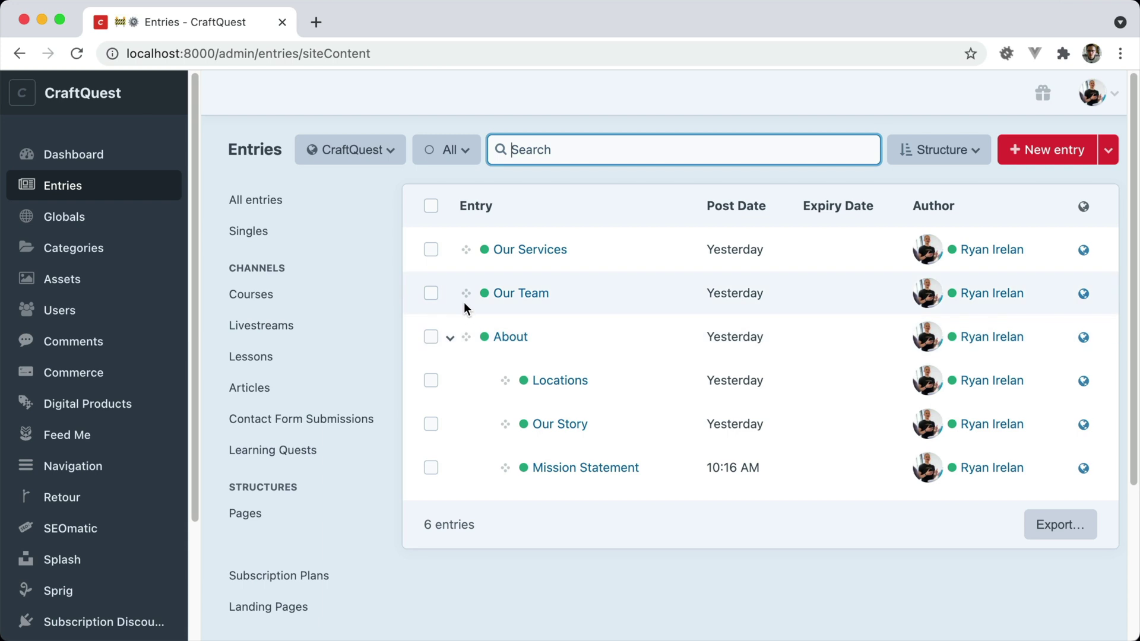
- Move About above Our Services, save a new top-level Contact Us entry, and reload the site
{"action": "left_click_drag", "start_coordinate": [465, 337], "coordinate": [458, 247]}
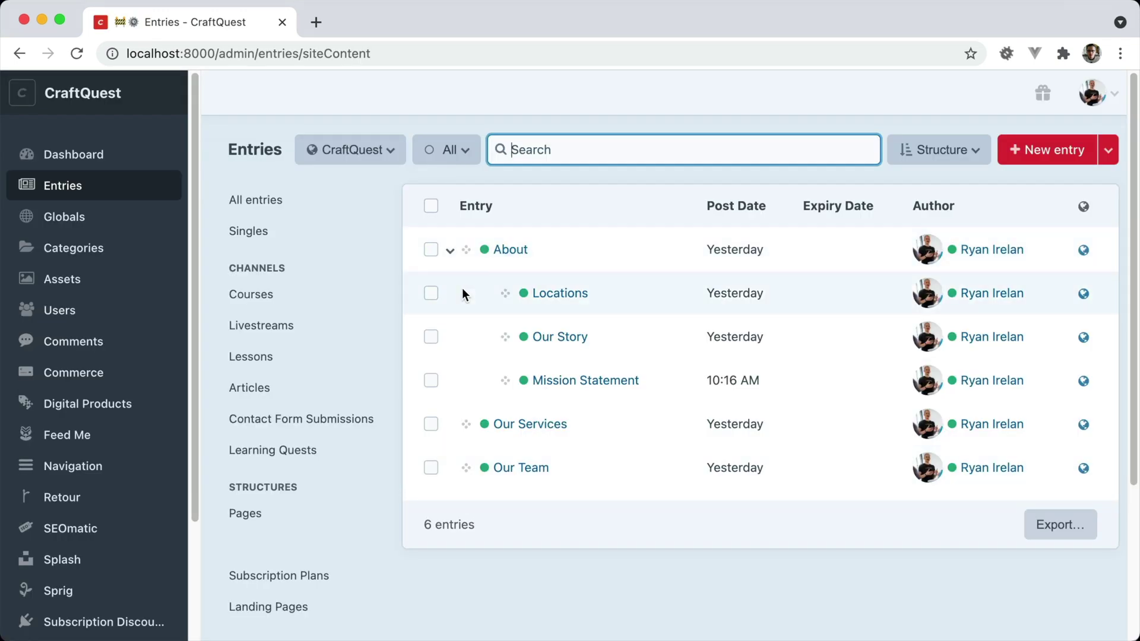
{"action": "left_click", "coordinate": [1044, 151]}
{"action": "type", "text": "Contact Us"}
{"action": "key", "text": "Tab"}
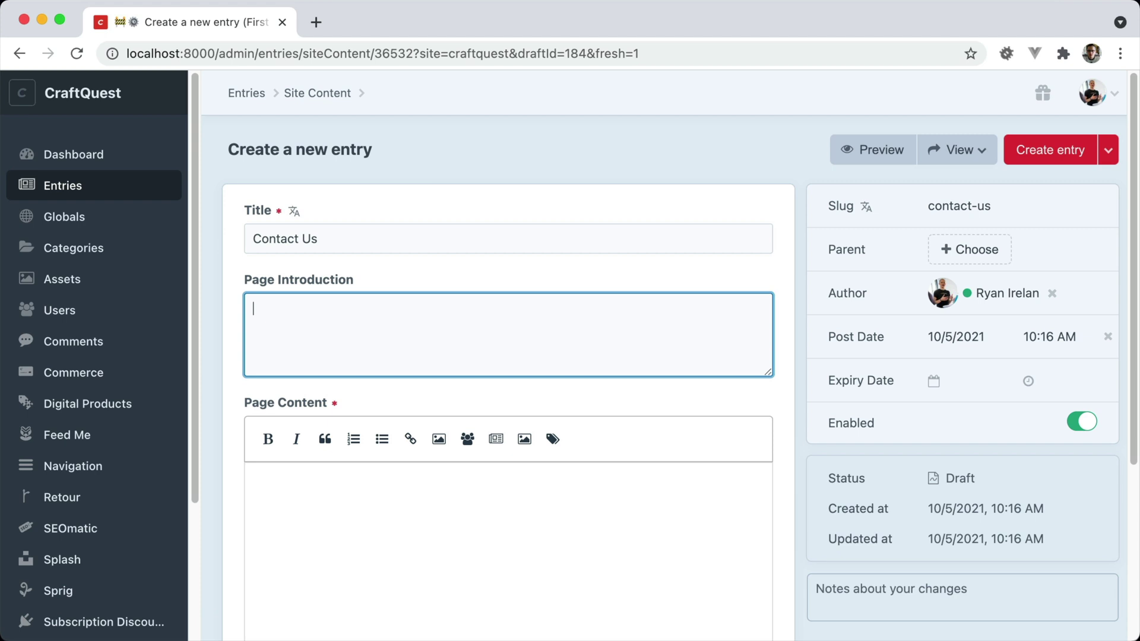
{"action": "type", "text": "us"}
{"action": "key", "text": "ctrl+s"}
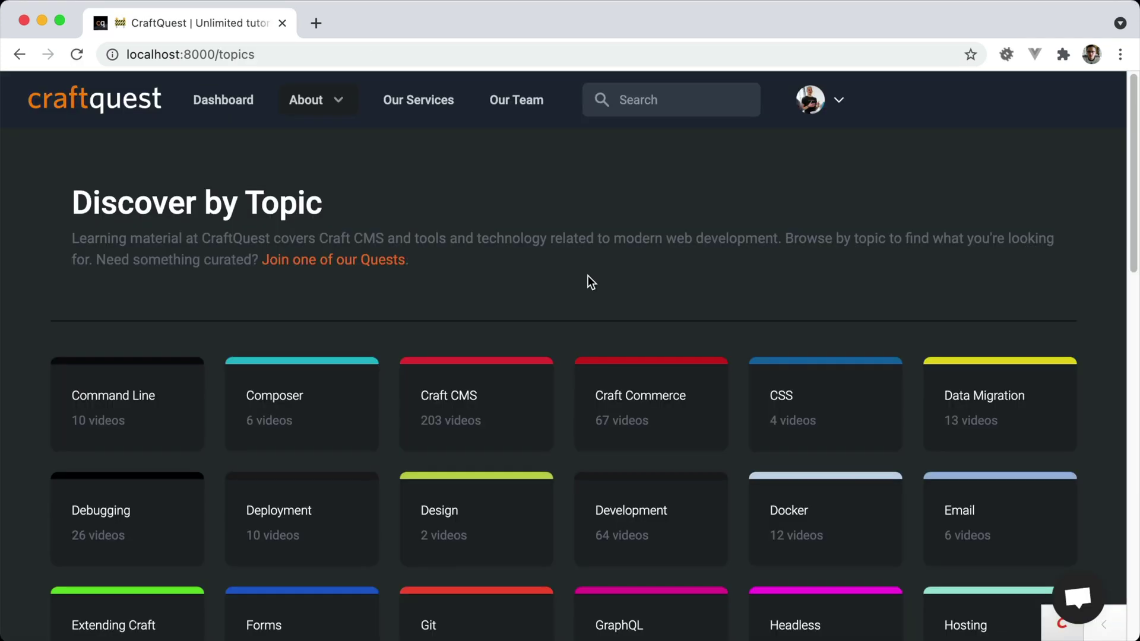
{"action": "key", "text": "super+r"}
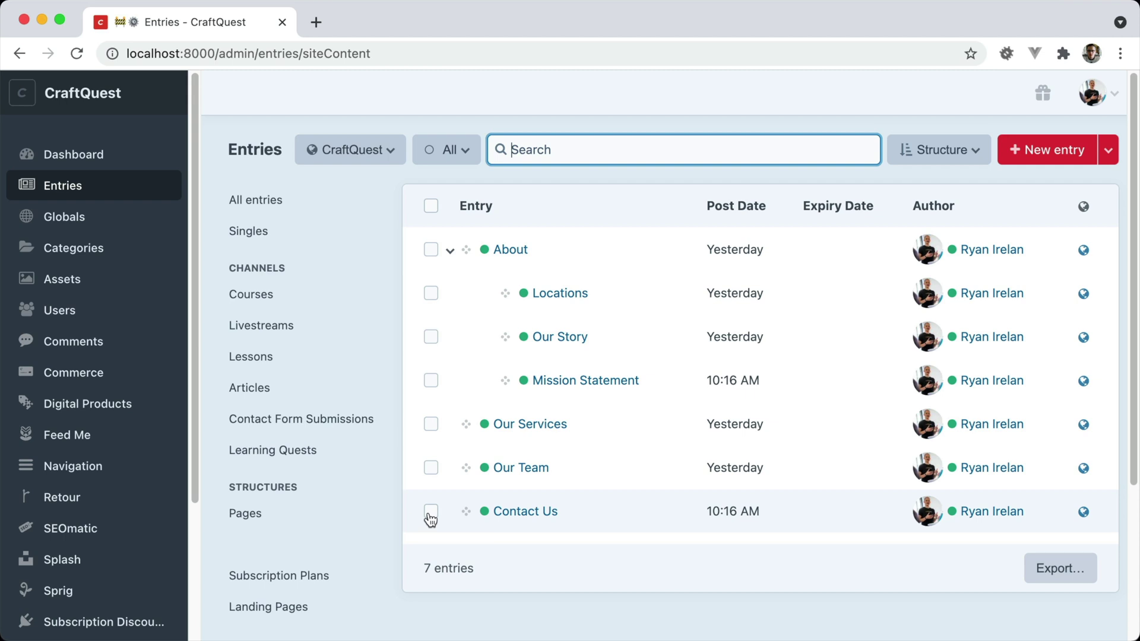
- Create a Visit Us In Person child entry under Contact Us with placeholder content
{"action": "left_click", "coordinate": [430, 512]}
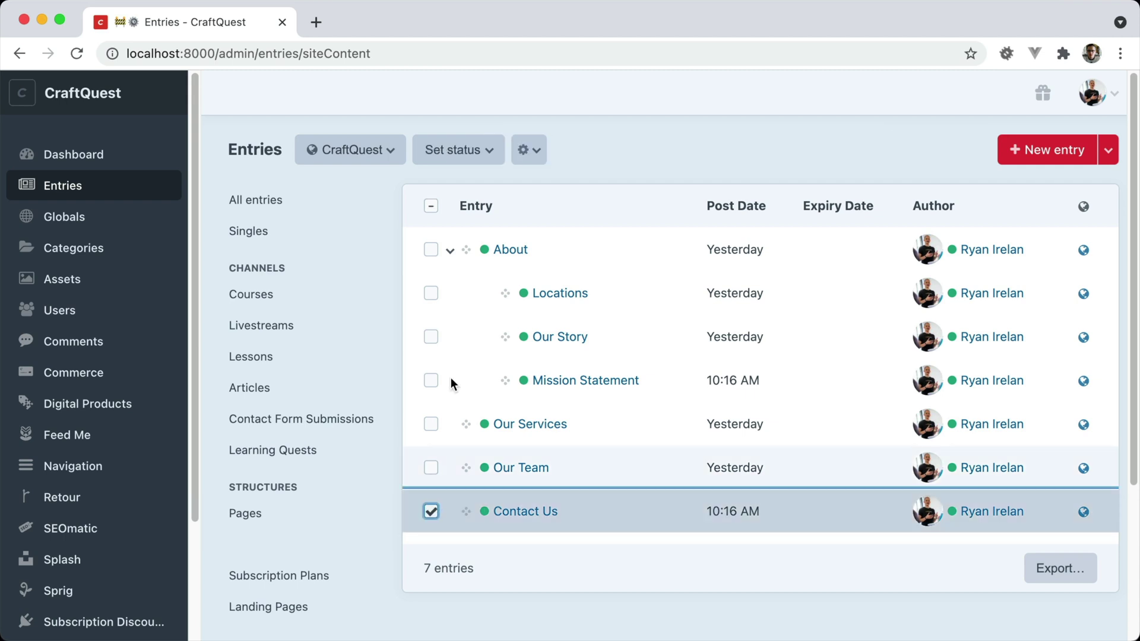
{"action": "left_click", "coordinate": [528, 150]}
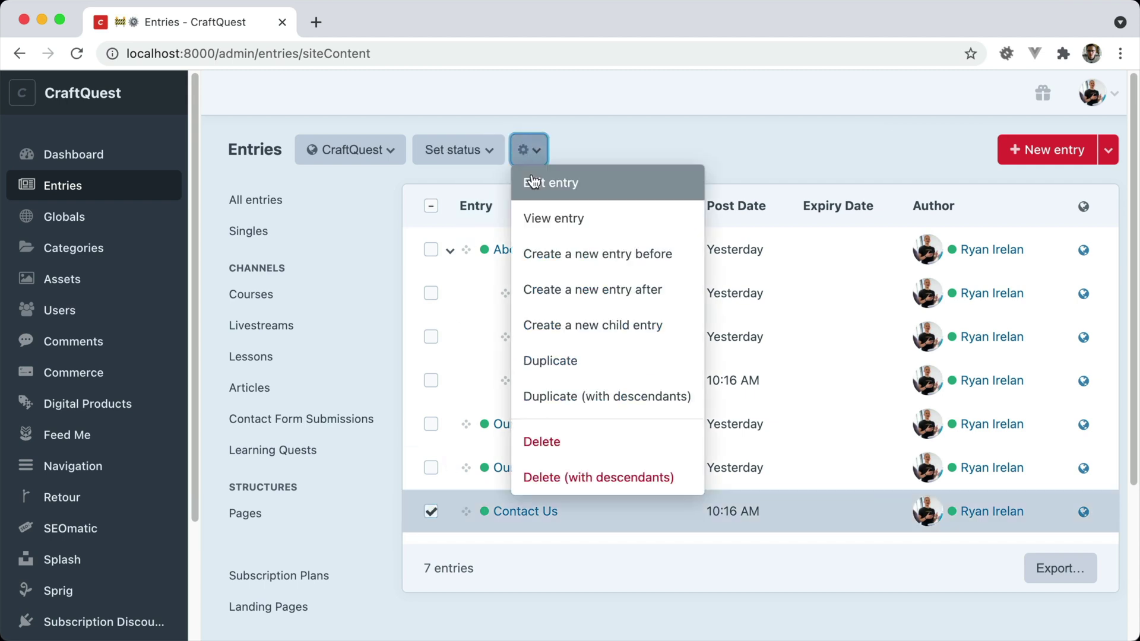
{"action": "left_click", "coordinate": [581, 326]}
{"action": "type", "text": "Vi"}
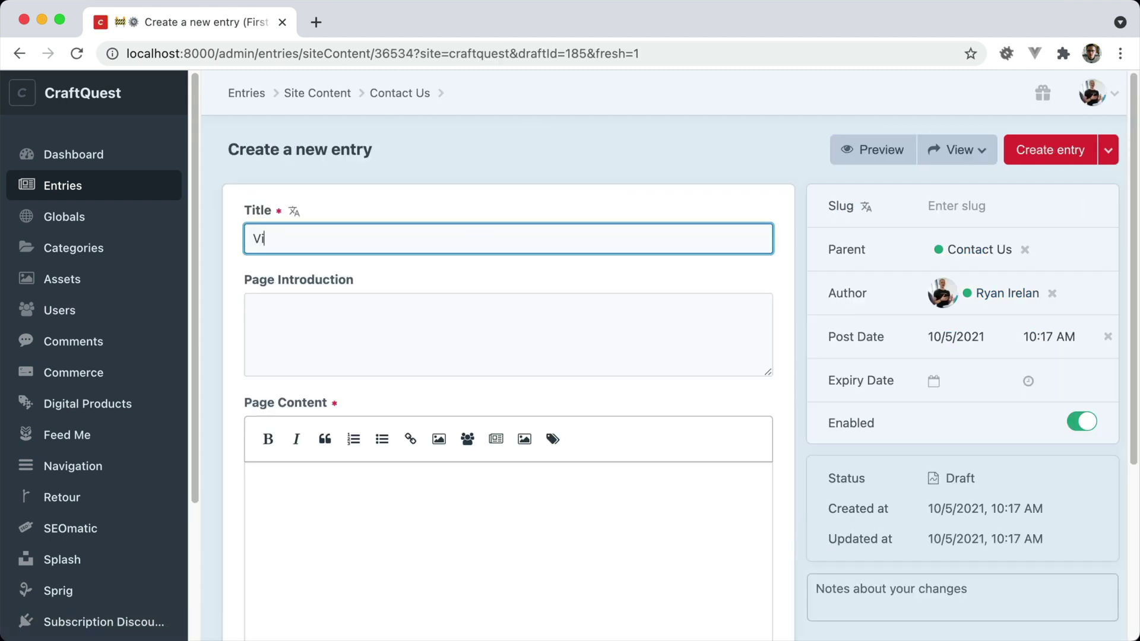
{"action": "type", "text": "sit Us In Person"}
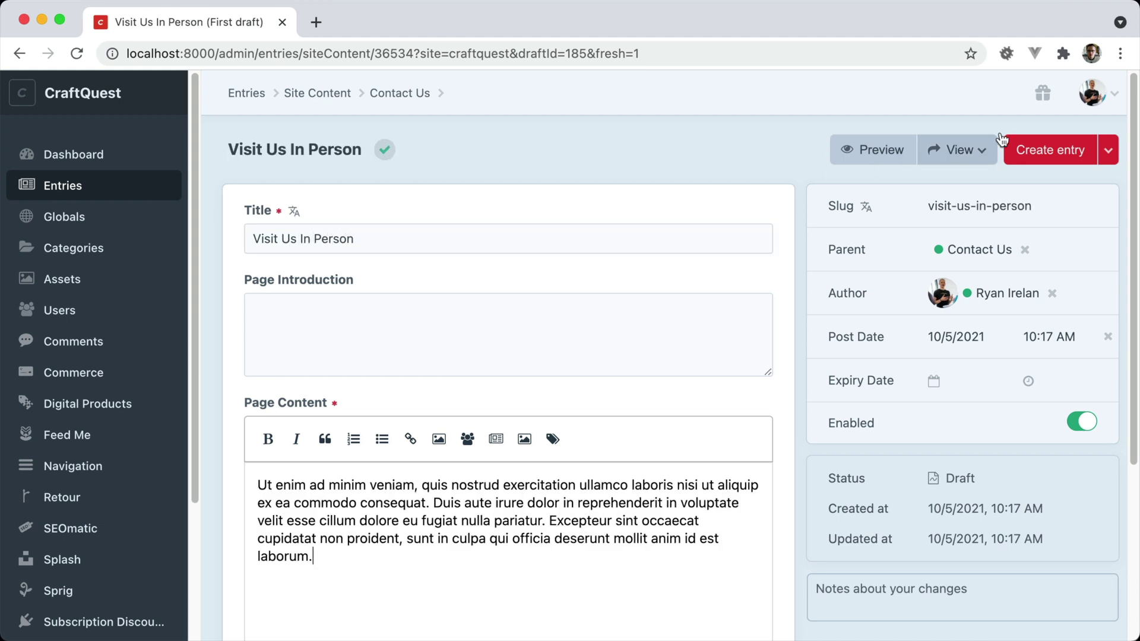
{"action": "left_click", "coordinate": [1033, 151]}
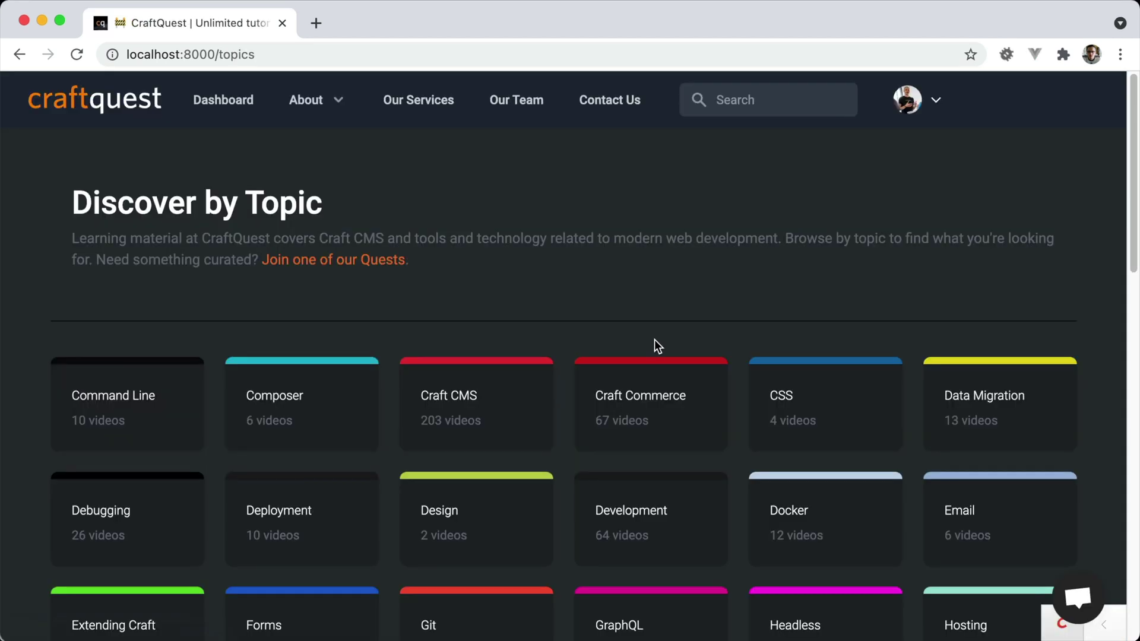
- Reload the site to see the dropdown indicator on Contact Us
{"action": "key", "text": "super+r"}
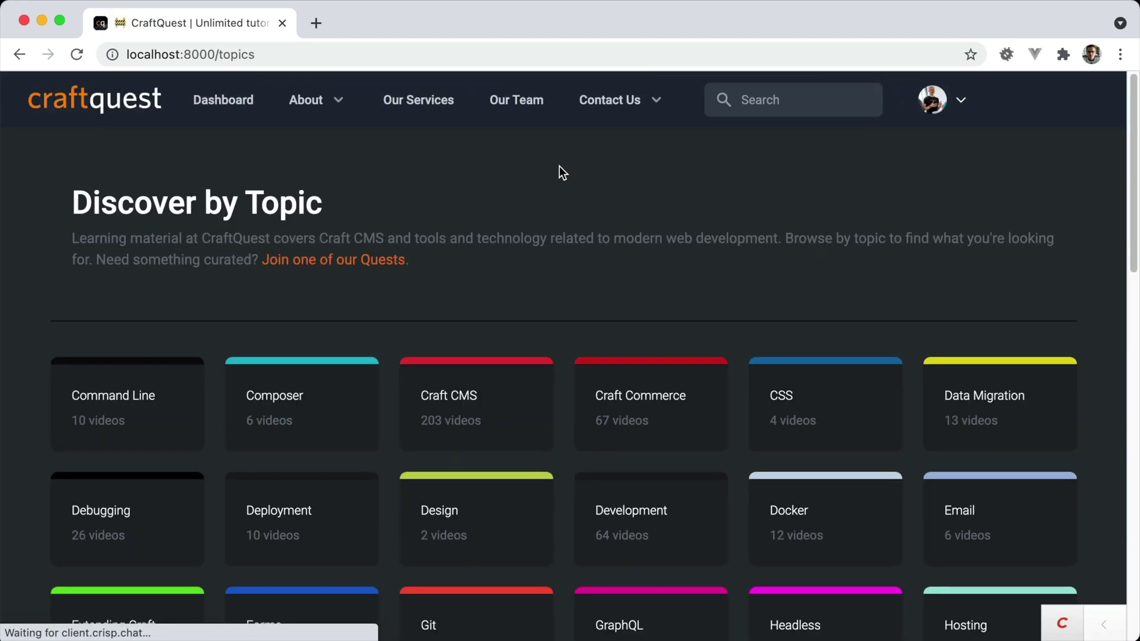